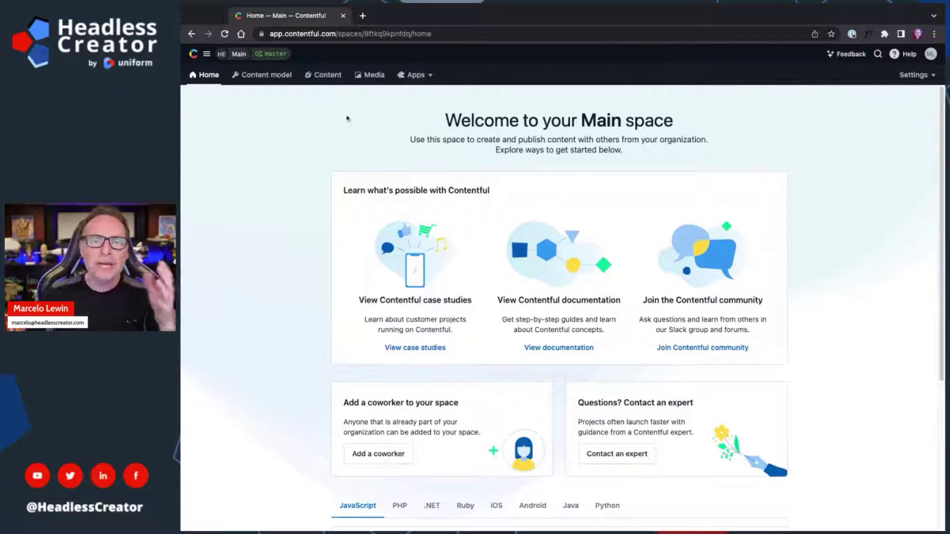
# Step: Find the AI Image Tagging app in the marketplace and open its details
pyautogui.click(416, 78)
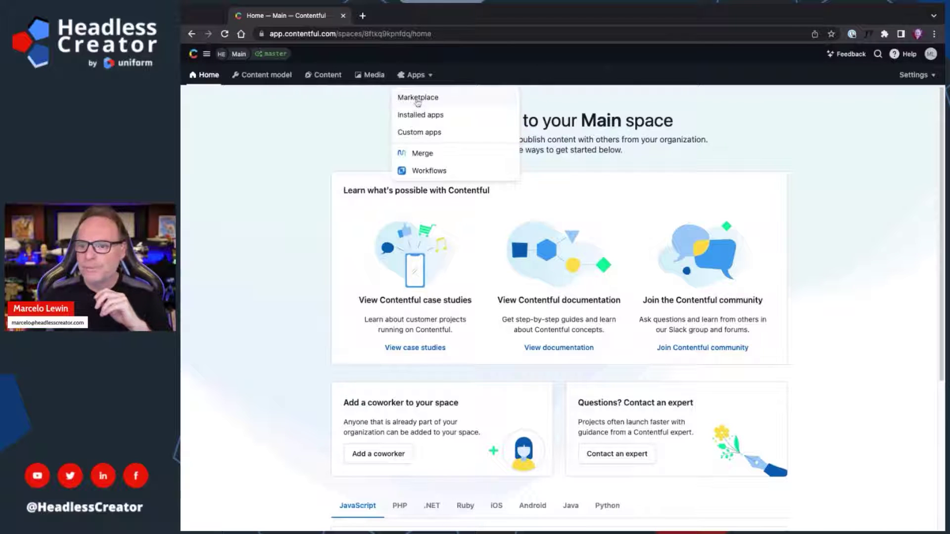
pyautogui.click(418, 102)
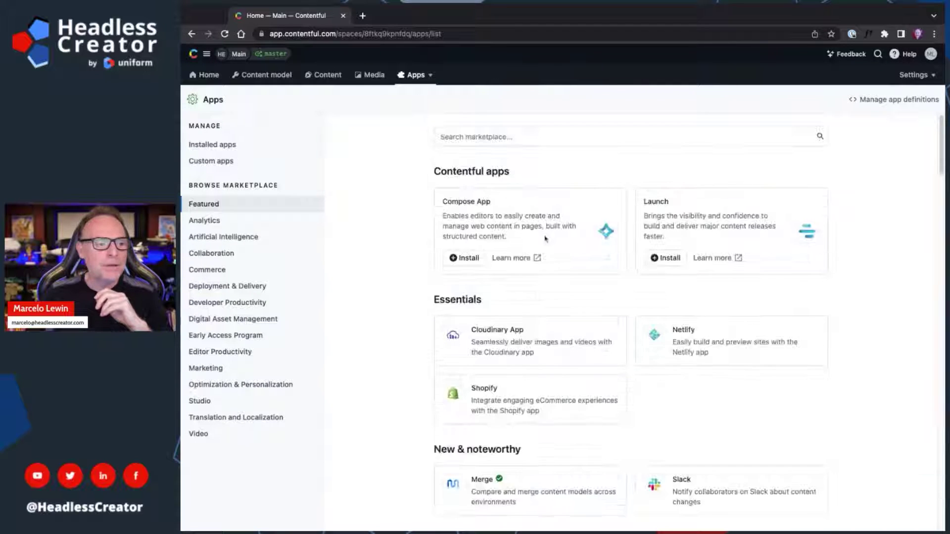
pyautogui.scroll(-3, 572, 257)
pyautogui.scroll(-3, 573, 257)
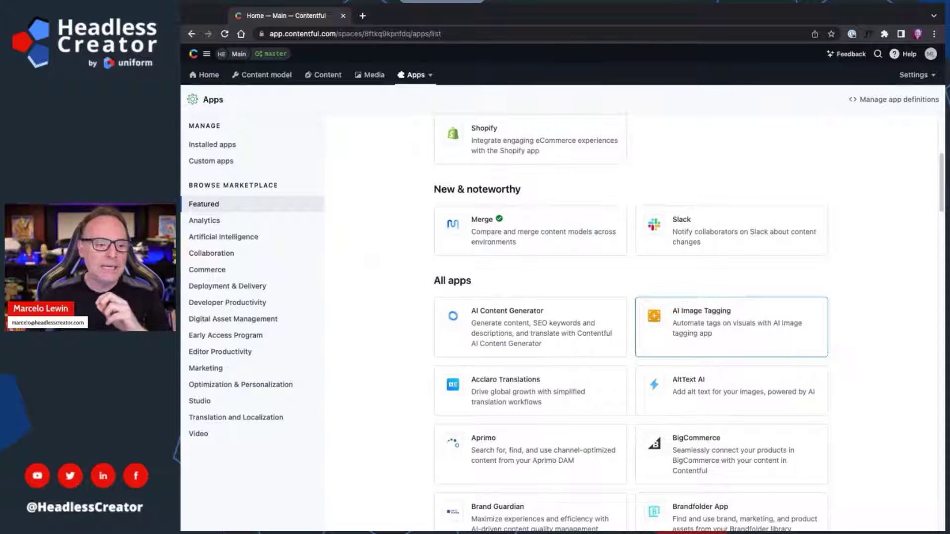
pyautogui.click(731, 324)
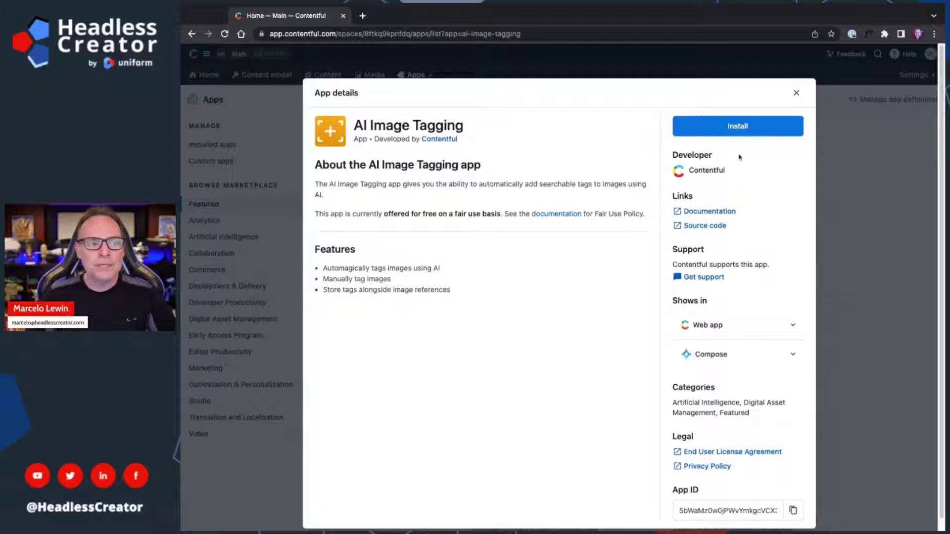
# Step: Start installing AI Image Tagging and authorize its access to the BlogContentModelLesson environment
pyautogui.click(748, 127)
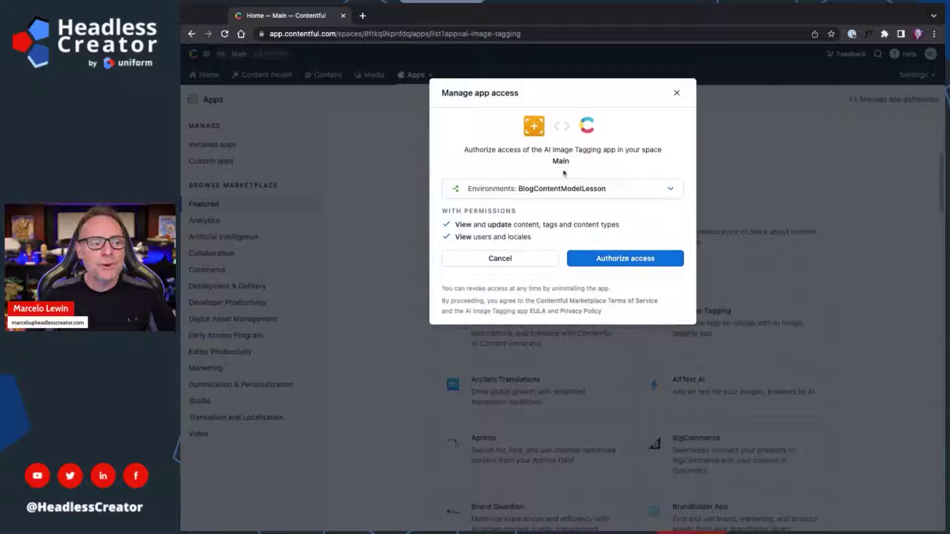
pyautogui.click(628, 193)
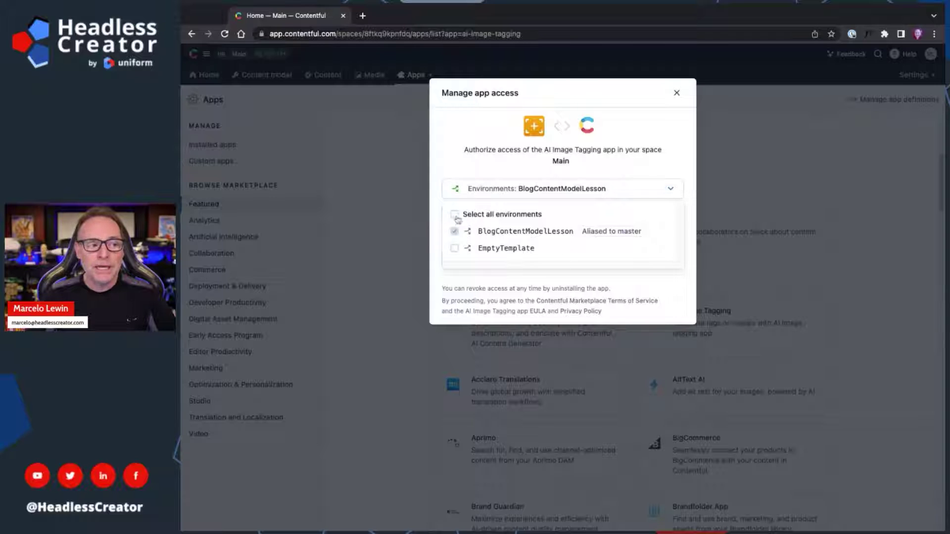
pyautogui.click(589, 188)
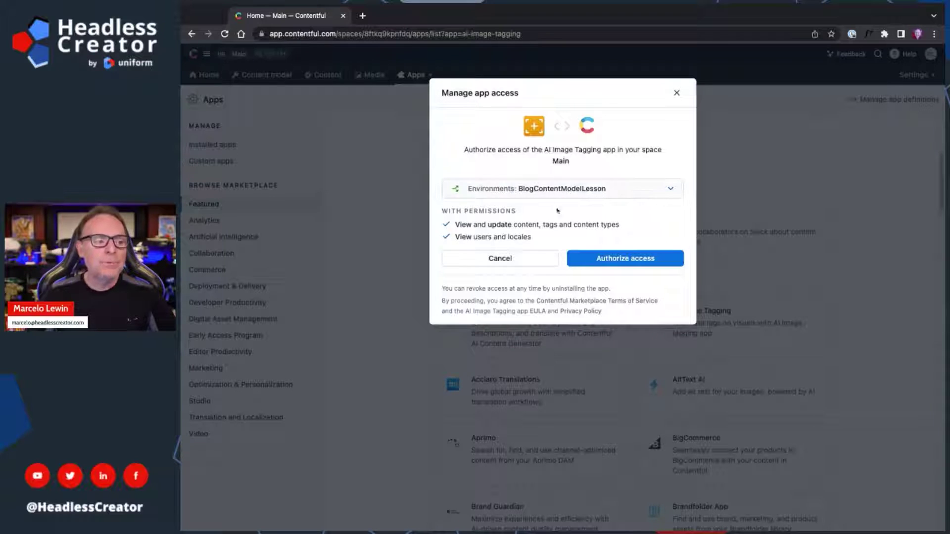
pyautogui.click(643, 261)
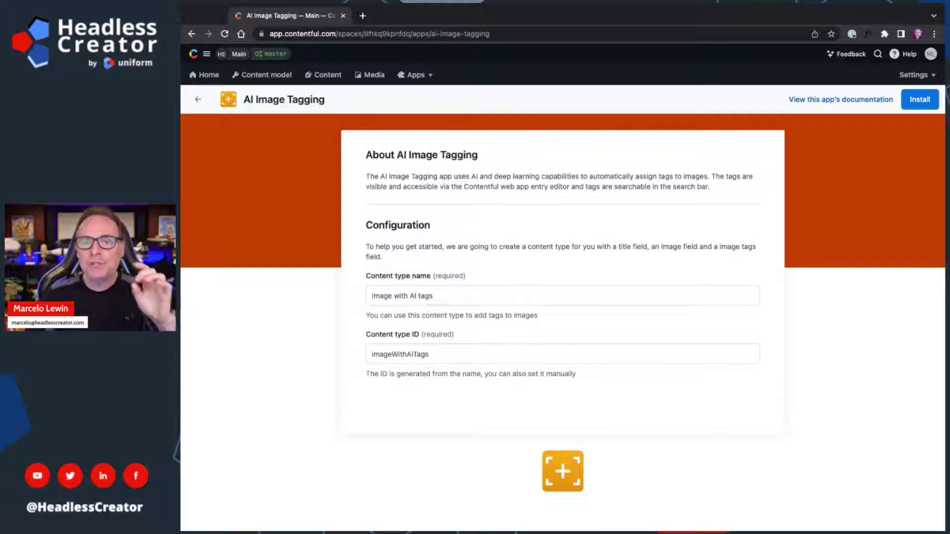
# Step: Name the app's content type MediaAsset and install the app with that configuration
pyautogui.tripleClick(438, 295)
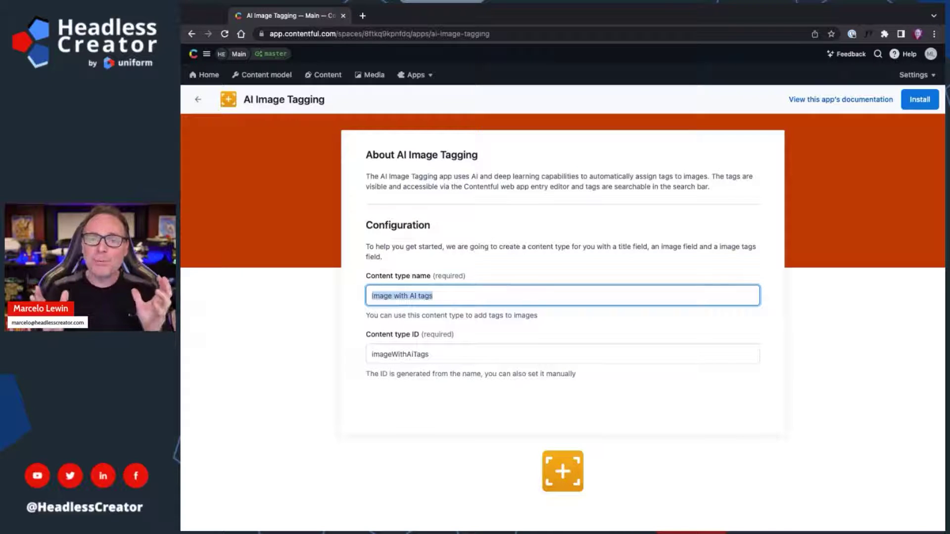
pyautogui.write('Media')
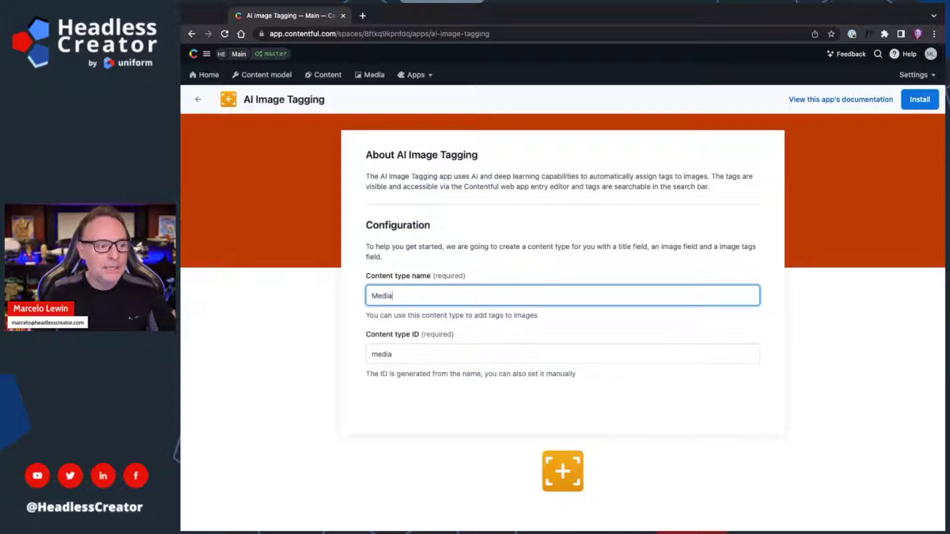
pyautogui.write('Asset')
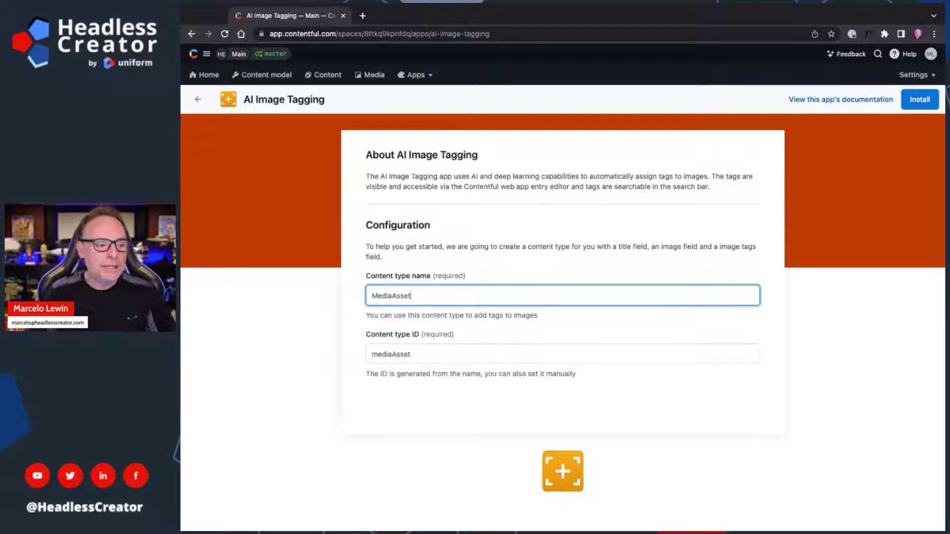
pyautogui.click(920, 101)
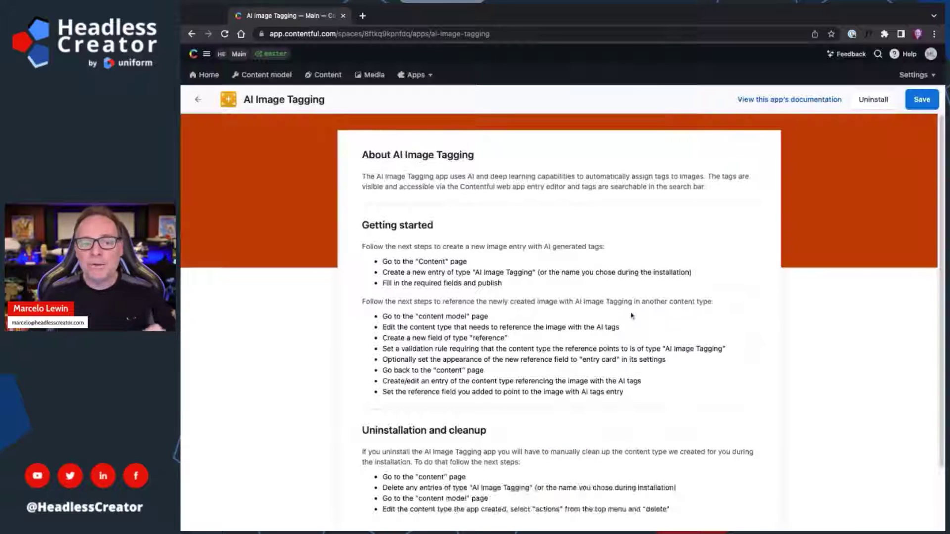
# Step: Read the getting-started and uninstallation instructions for the AI Image Tagging app
pyautogui.scroll(-3, 631, 317)
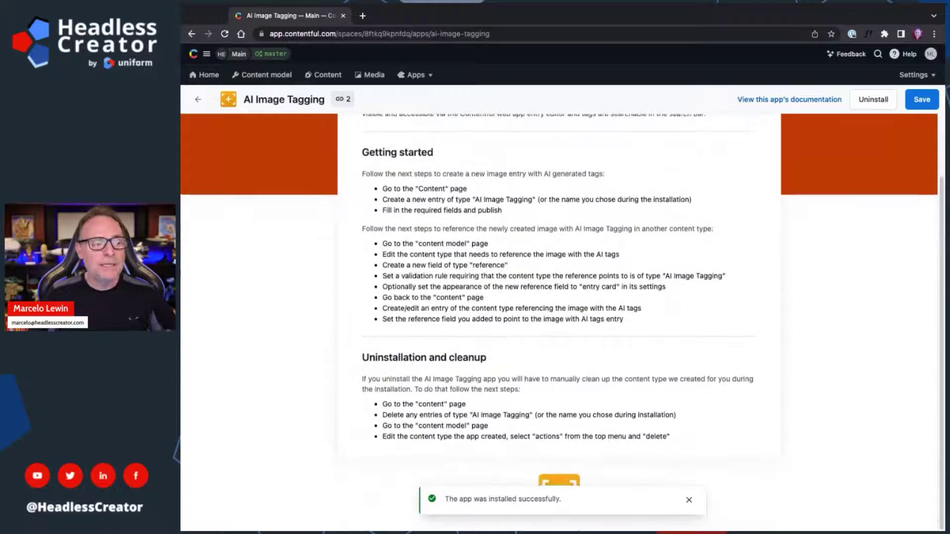
pyautogui.scroll(3, 560, 317)
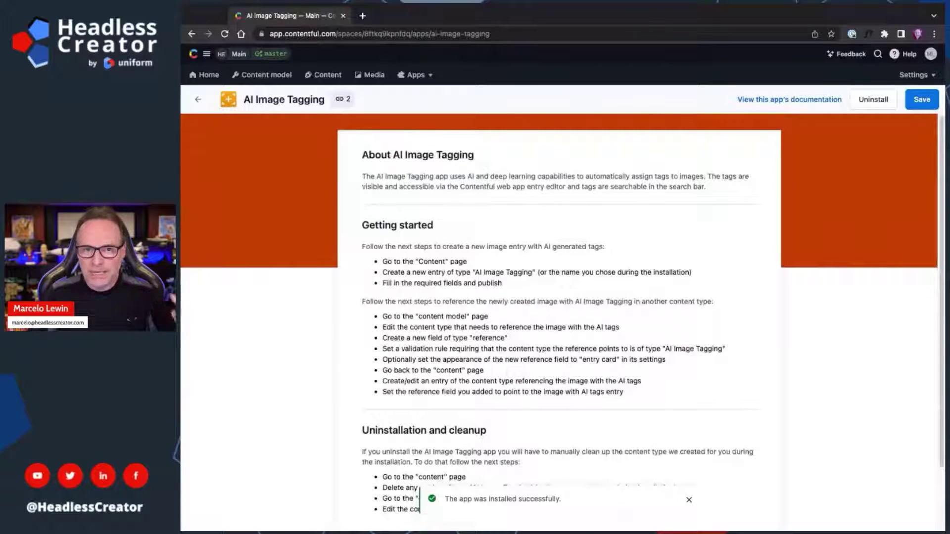
pyautogui.scroll(-1, 559, 321)
pyautogui.scroll(-2, 540, 356)
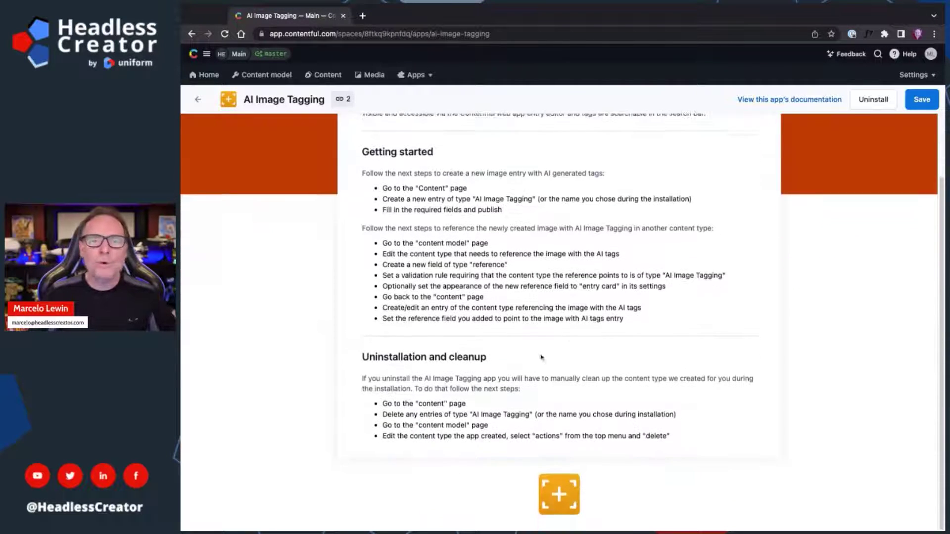
pyautogui.scroll(3, 581, 406)
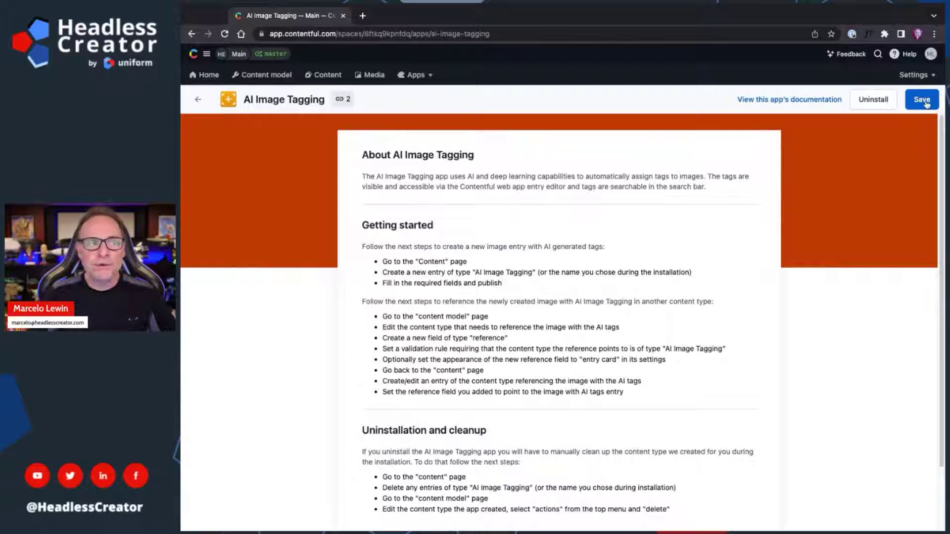
# Step: Open the list of installed apps and refresh it to check for AI Image Tagging
pyautogui.click(198, 99)
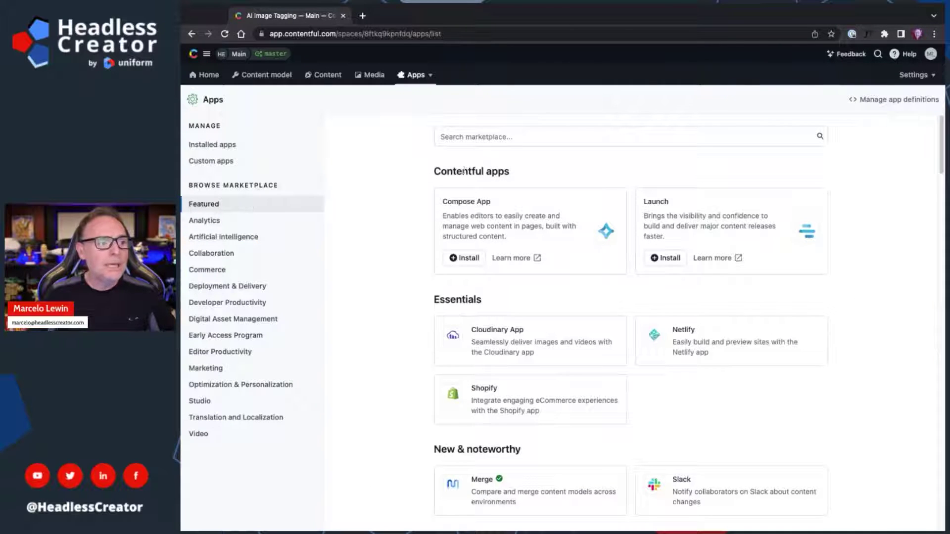
pyautogui.click(416, 74)
pyautogui.click(420, 112)
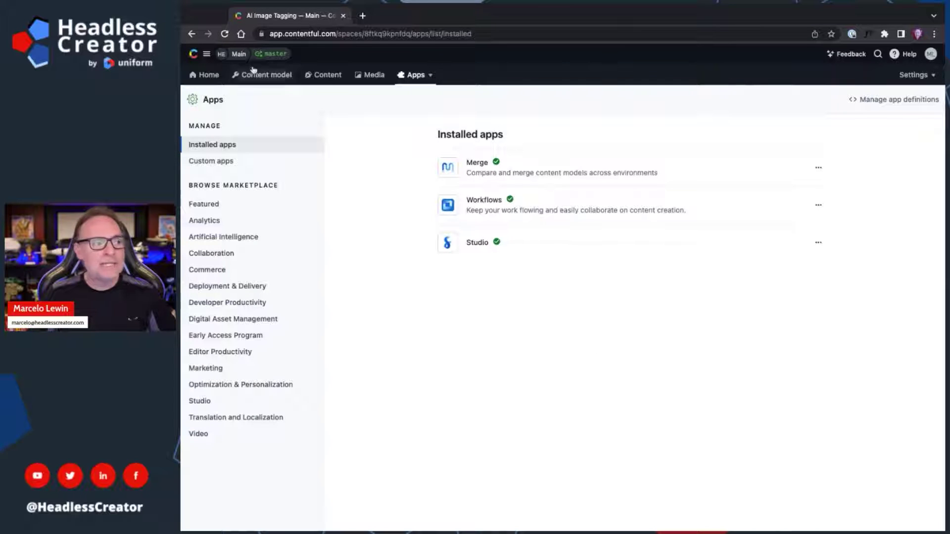
pyautogui.click(226, 33)
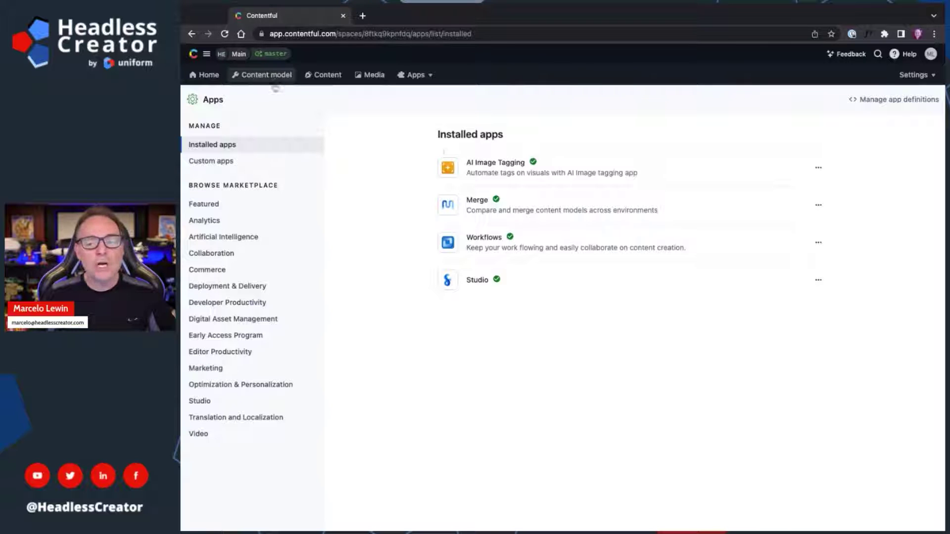
# Step: Open the MediaAsset content type in the content model to examine its fields
pyautogui.click(271, 80)
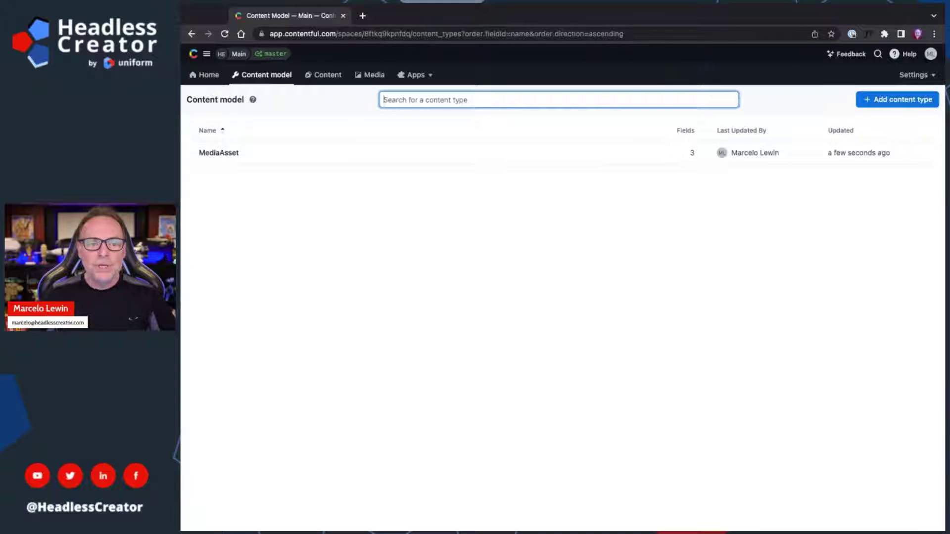
pyautogui.click(212, 154)
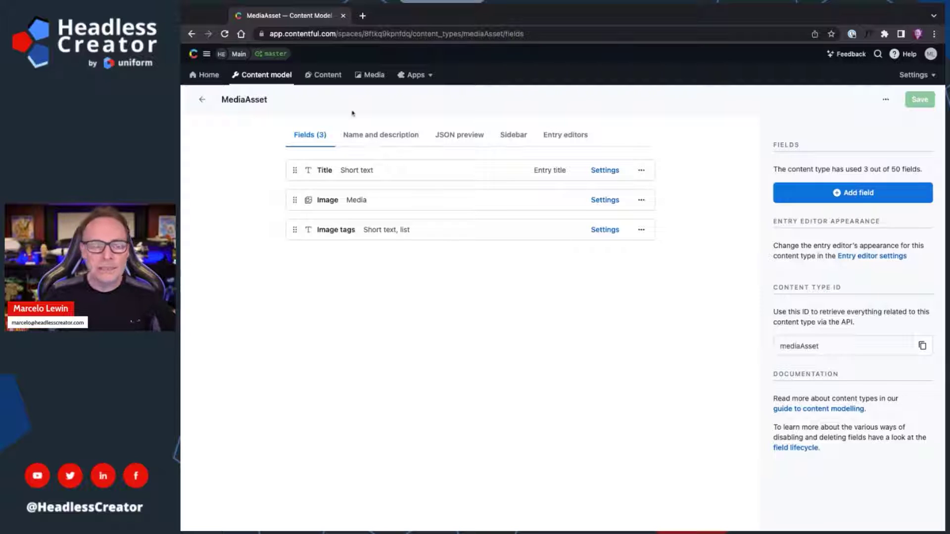
# Step: Create a new MediaAsset entry, glance at the available media assets, and title the entry Cute Dog
pyautogui.click(331, 78)
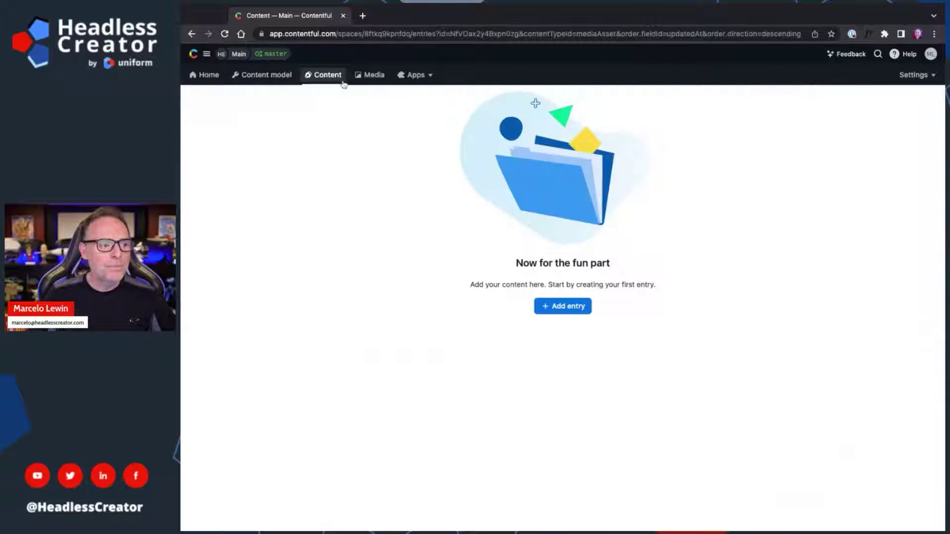
pyautogui.click(575, 310)
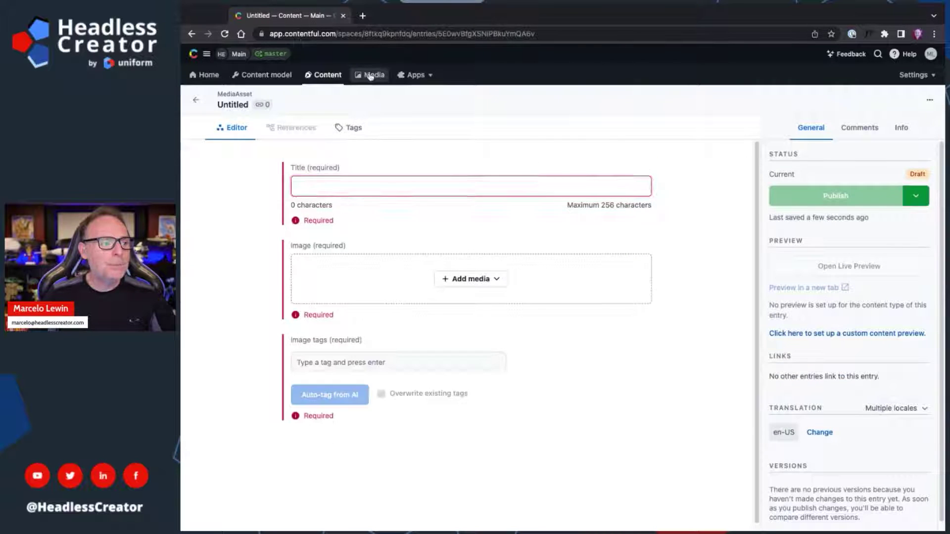
pyautogui.click(369, 75)
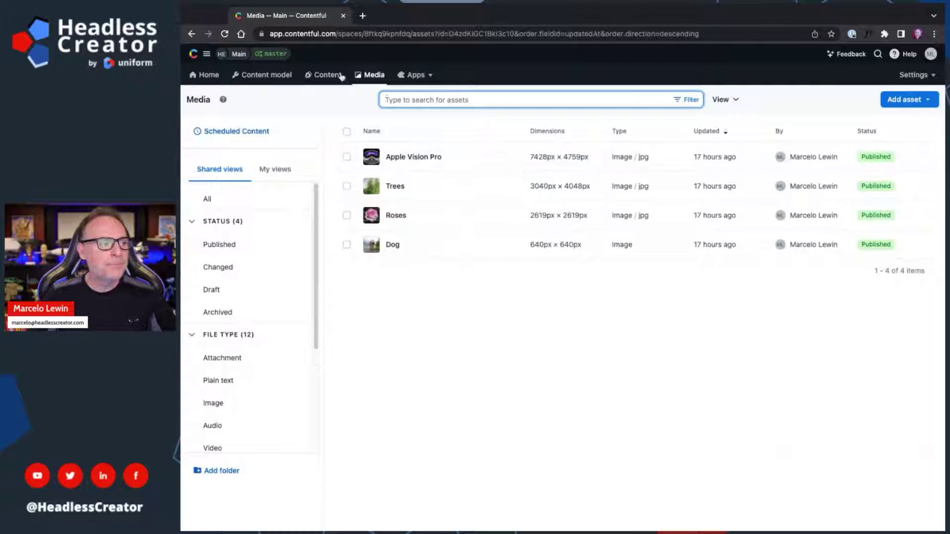
pyautogui.click(324, 78)
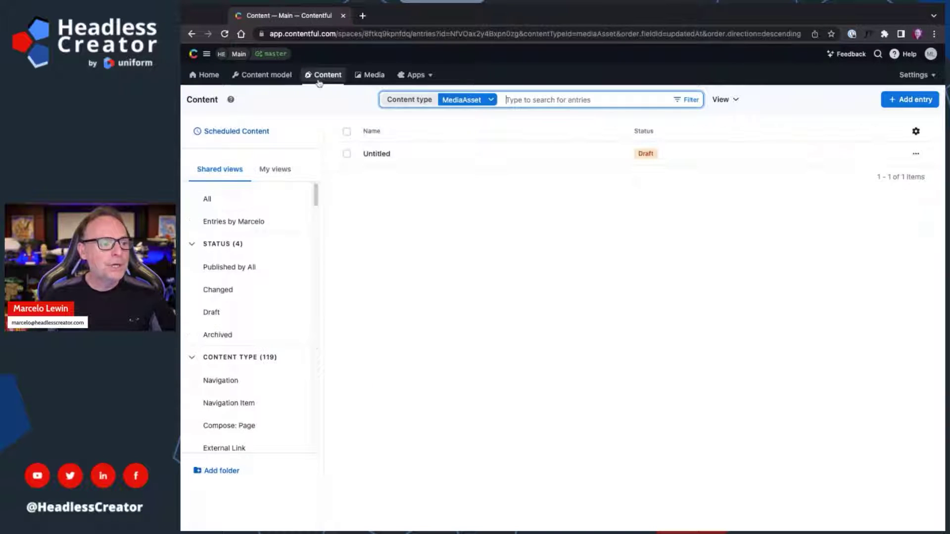
pyautogui.click(375, 155)
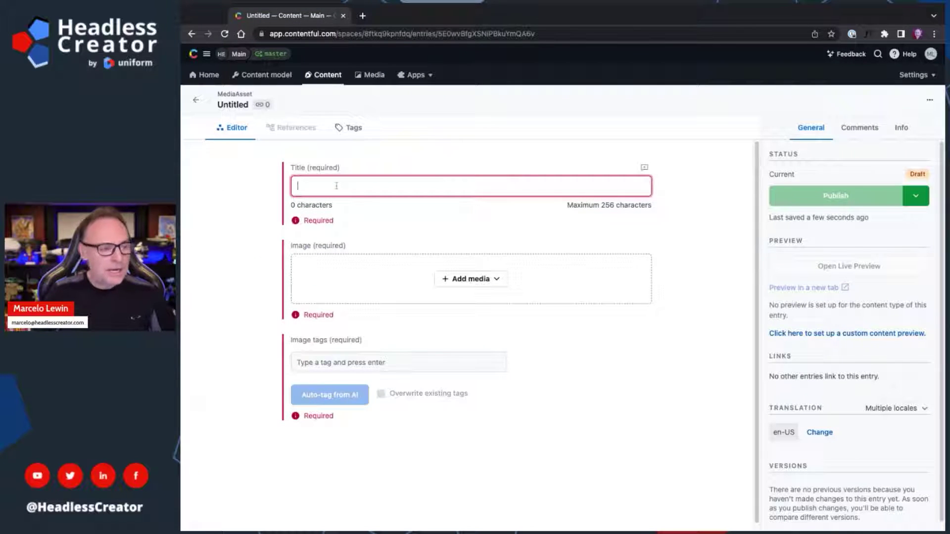
pyautogui.write('Cute Dog')
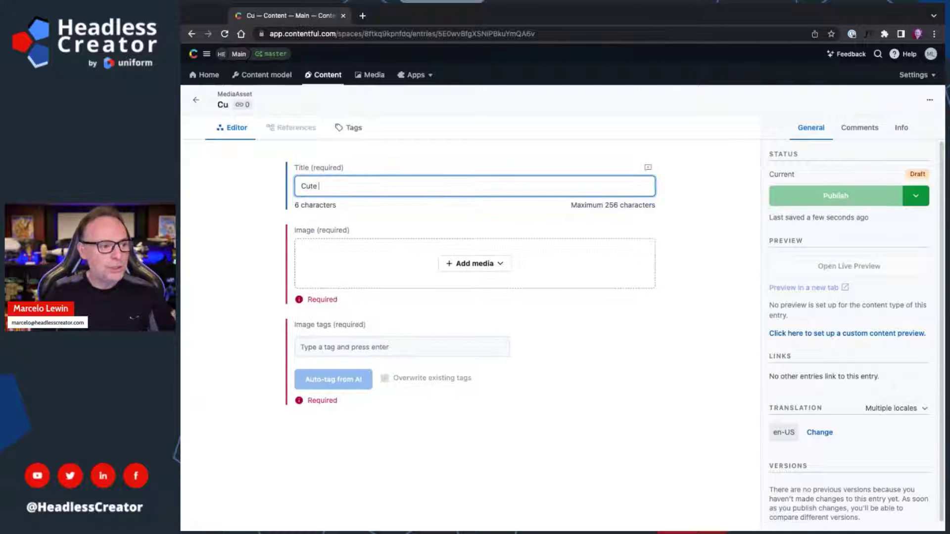
# Step: Attach the existing Dog asset to the entry's Image field
pyautogui.click(493, 263)
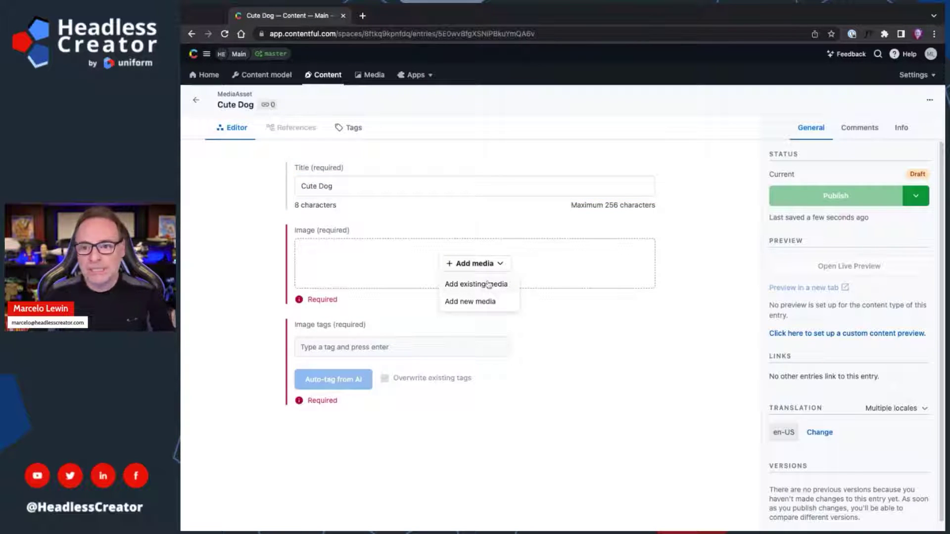
pyautogui.click(489, 284)
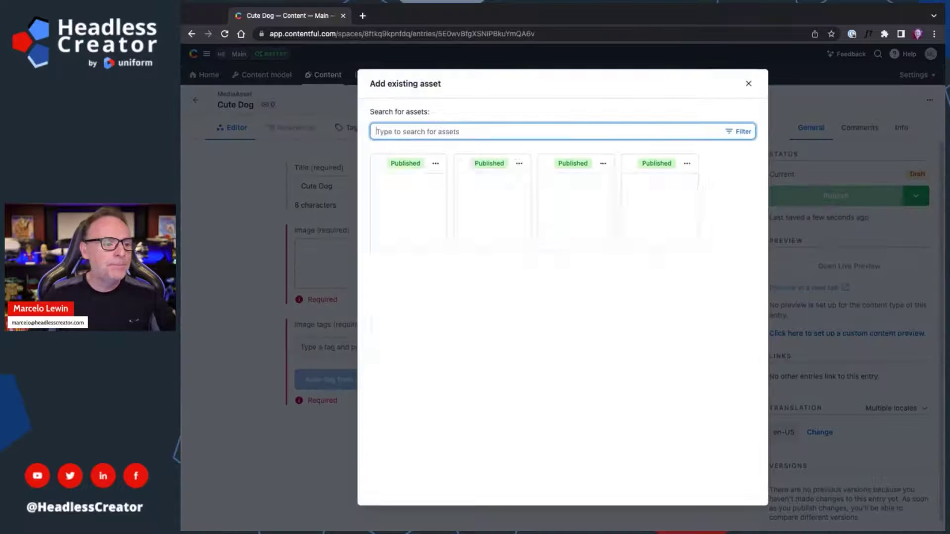
pyautogui.click(669, 209)
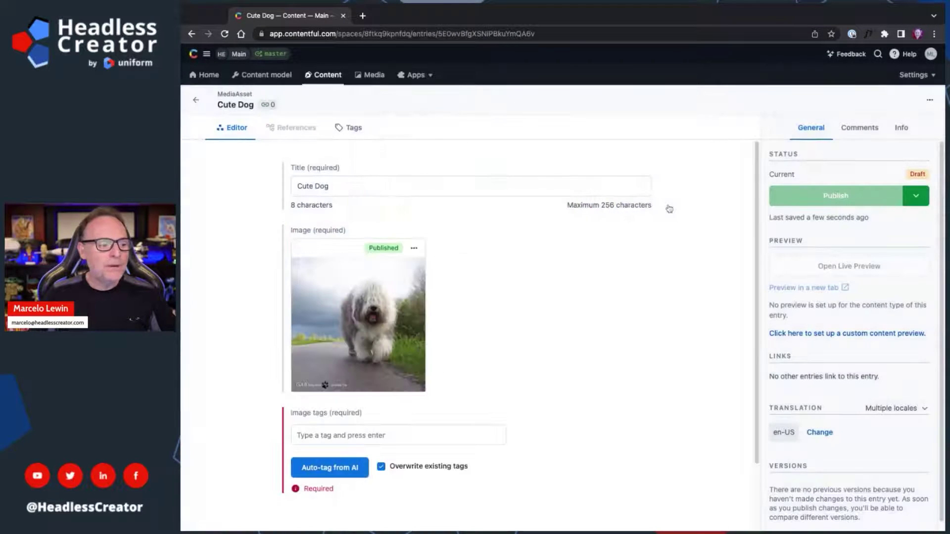
# Step: Add the image tags Dog and White to the Cute Dog entry manually
pyautogui.scroll(-3, 613, 327)
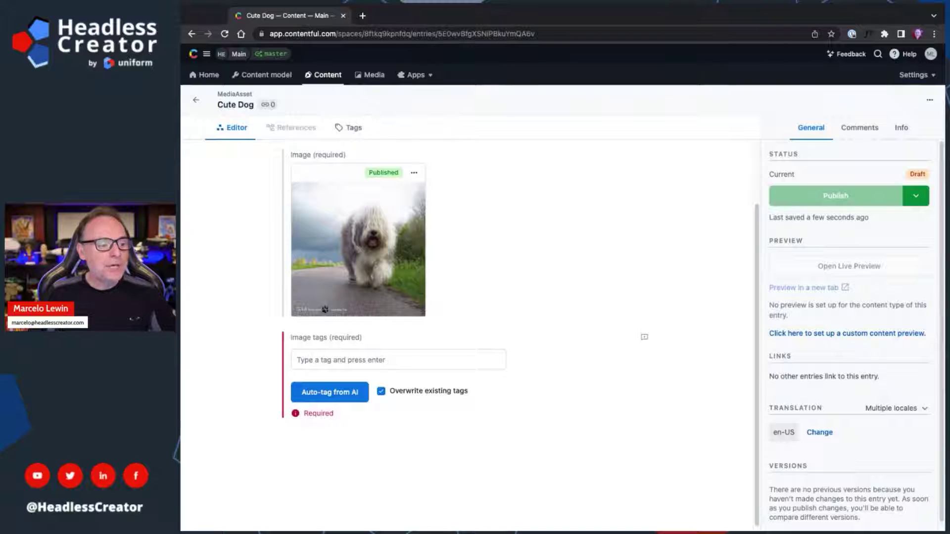
pyautogui.click(345, 360)
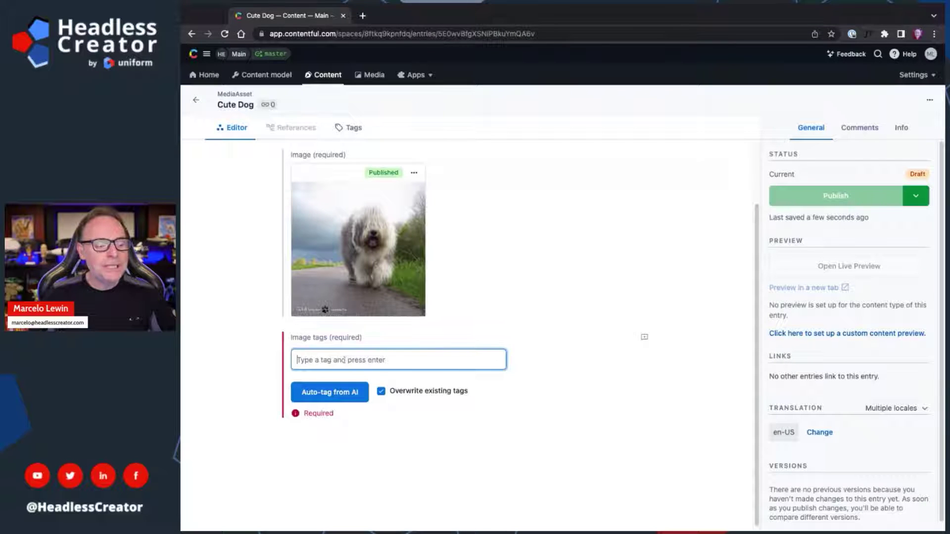
pyautogui.write('Dog')
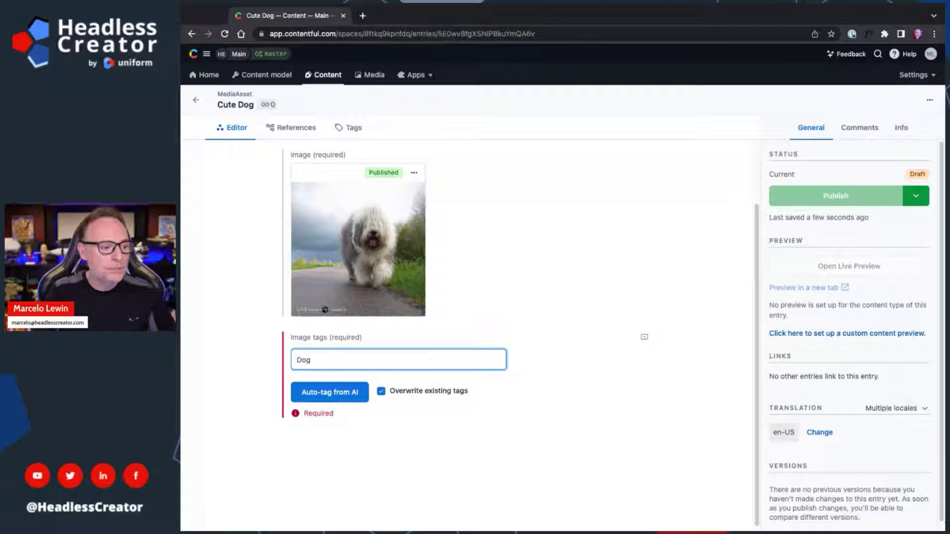
pyautogui.press('Return')
pyautogui.write('White')
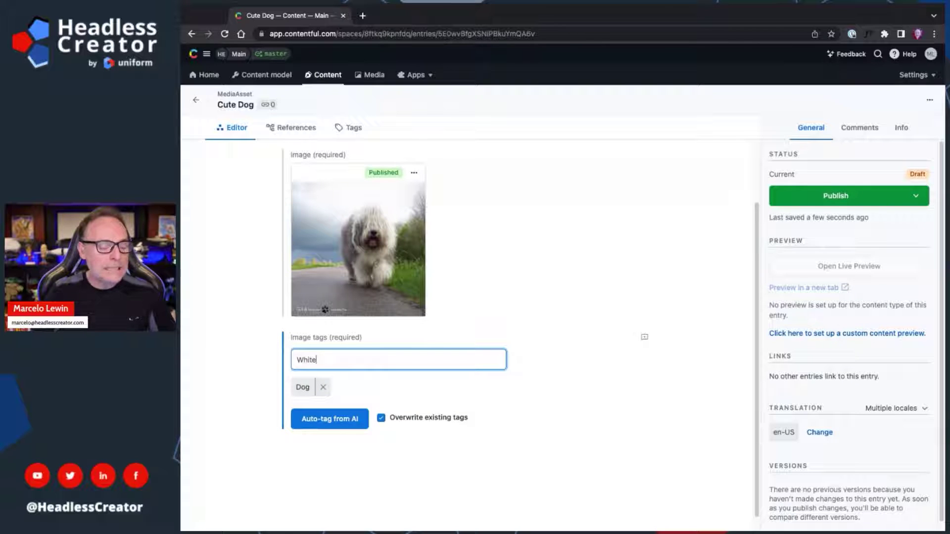
pyautogui.press('Return')
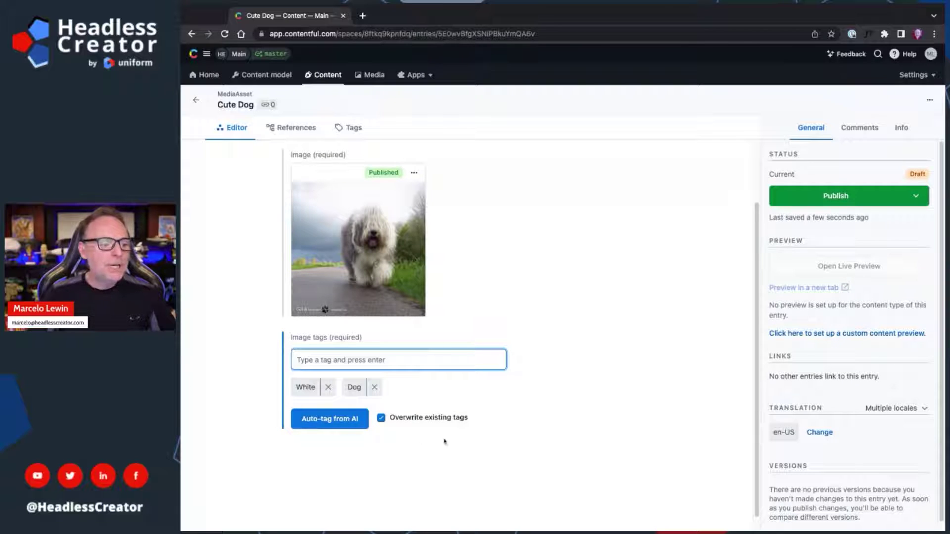
# Step: Auto-tag the Cute Dog image from AI with overwriting of existing tags enabled
pyautogui.click(383, 487)
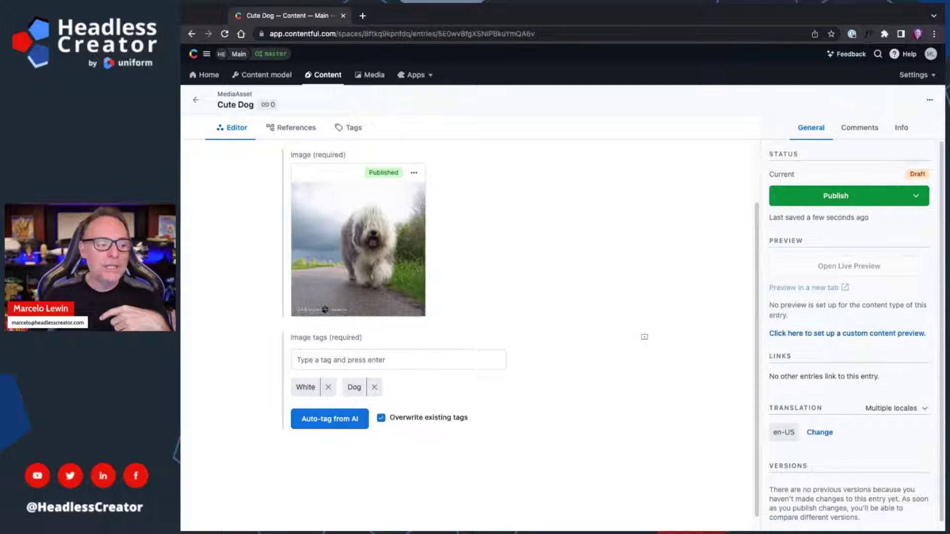
pyautogui.click(381, 418)
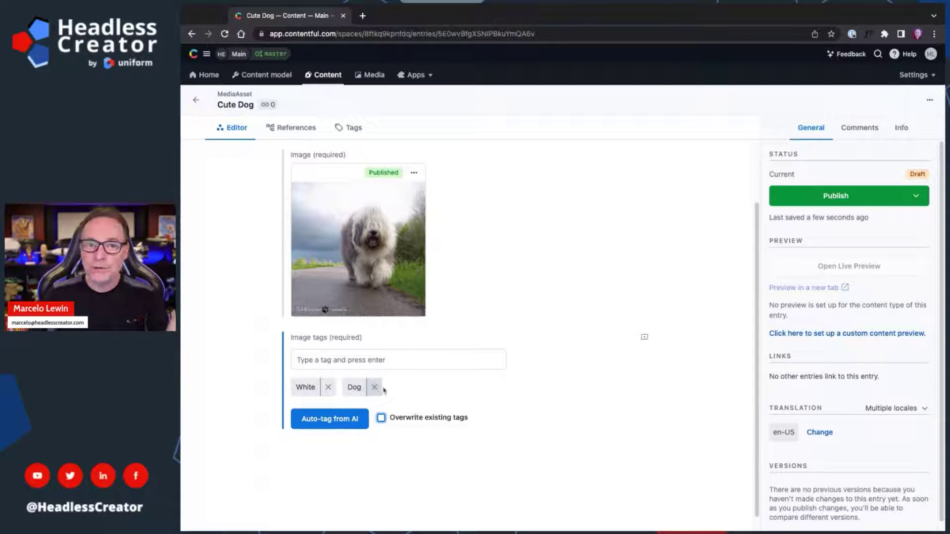
pyautogui.click(380, 422)
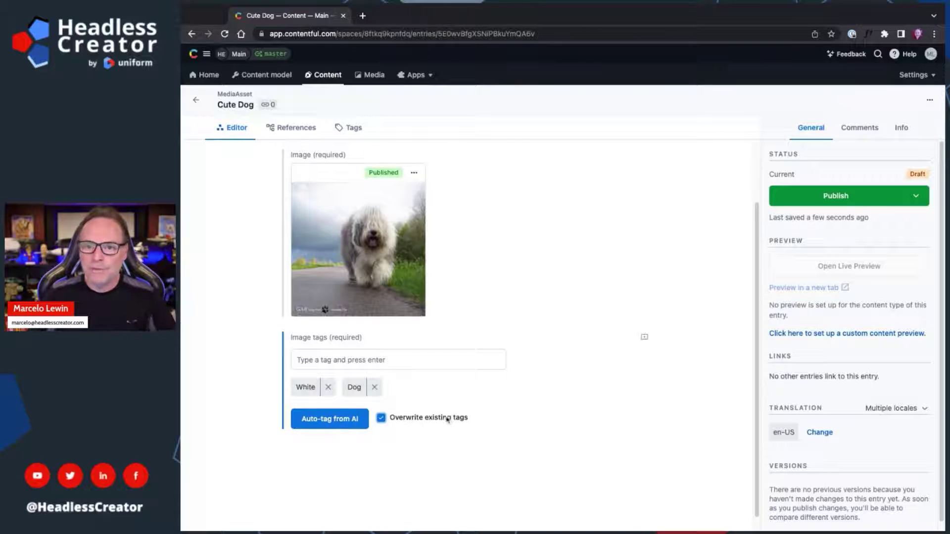
pyautogui.click(327, 420)
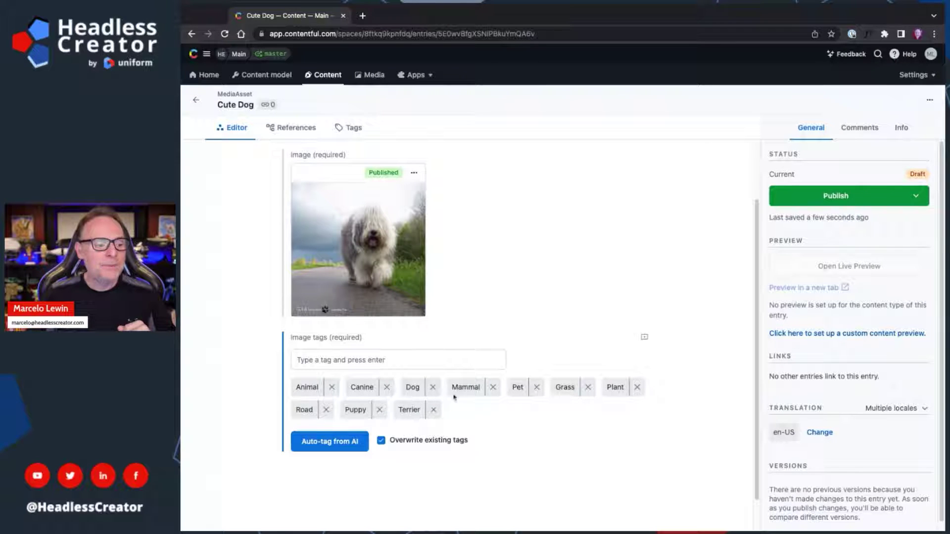
# Step: Remove the Mammal tag and regenerate the image tags from AI, still overwriting existing tags
pyautogui.click(493, 388)
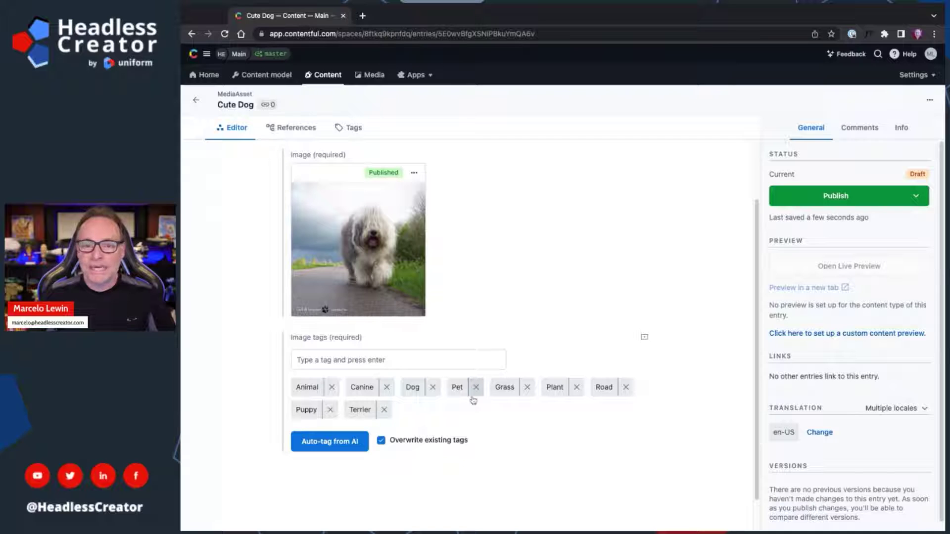
pyautogui.click(338, 445)
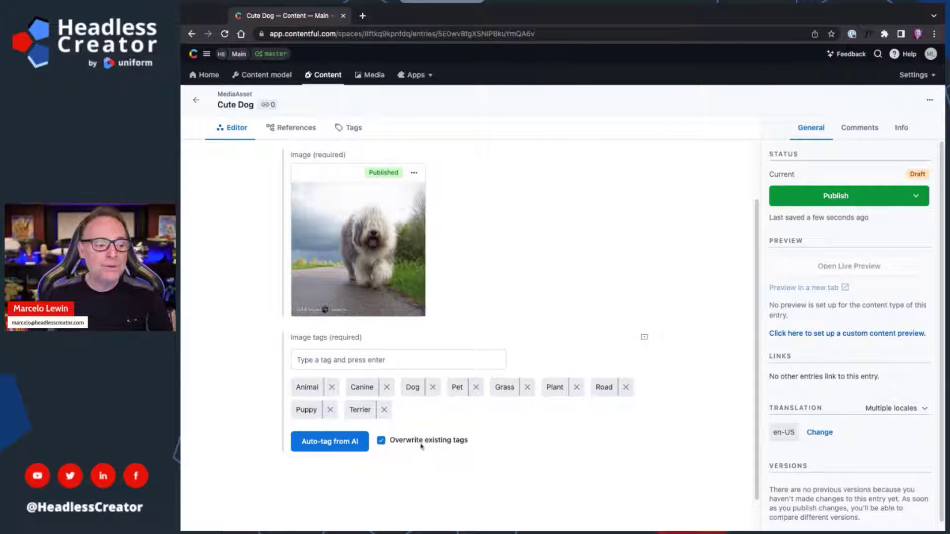
pyautogui.click(358, 443)
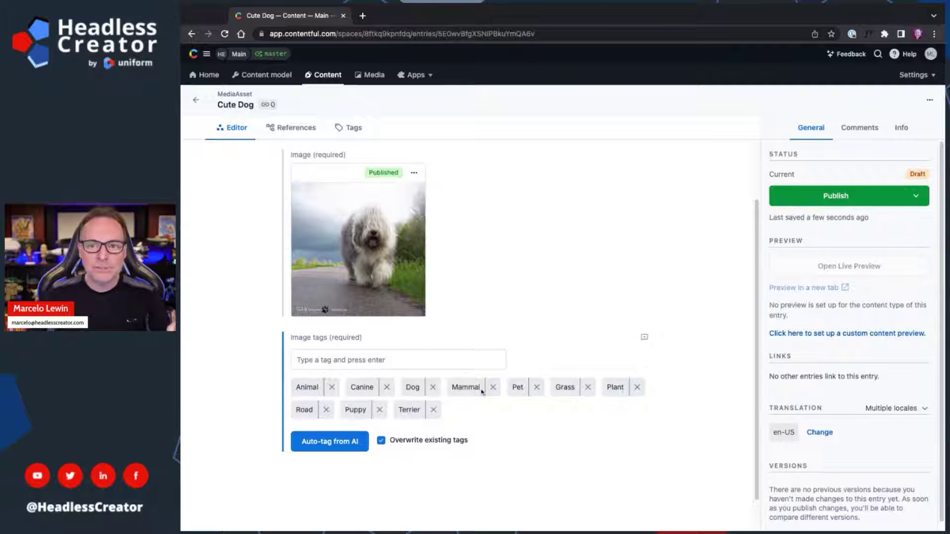
# Step: Delete the Mammal tag, disable overwriting of existing tags, and auto-tag the image from AI again
pyautogui.click(493, 387)
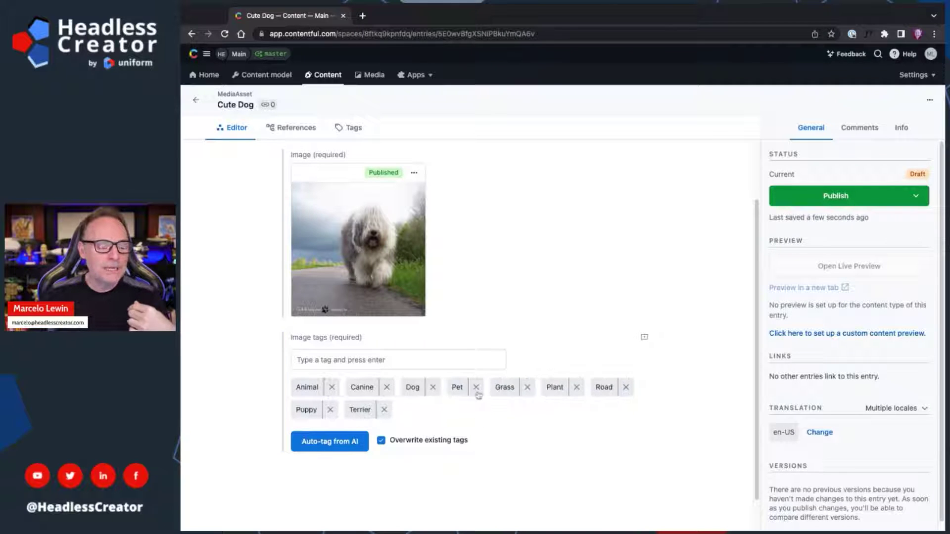
pyautogui.click(381, 441)
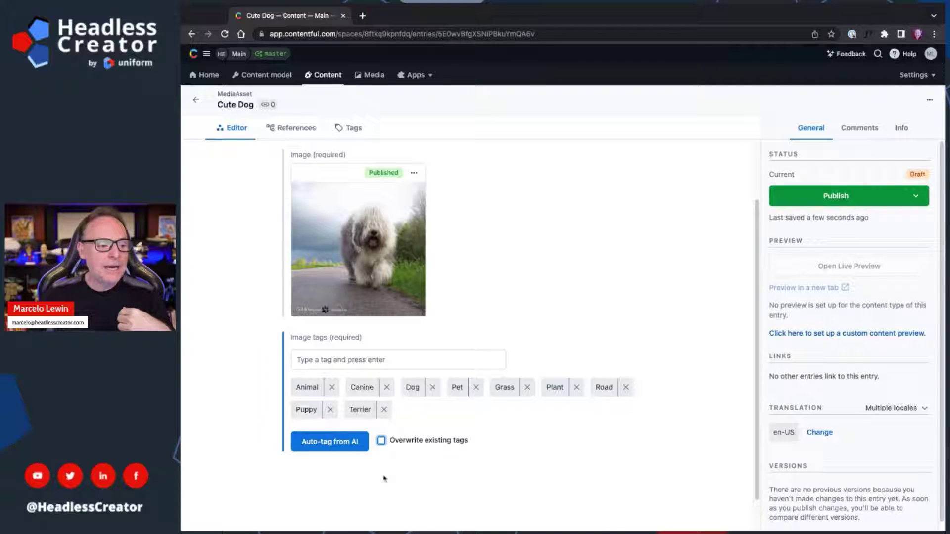
pyautogui.click(347, 449)
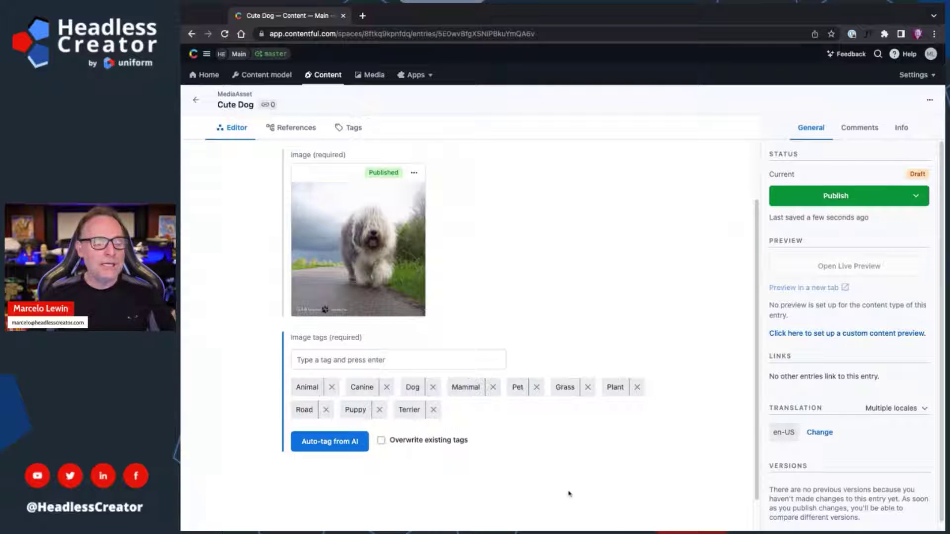
# Step: Add the custom image tags Grey Road and Blue Sky to the Cute Dog entry
pyautogui.click(350, 362)
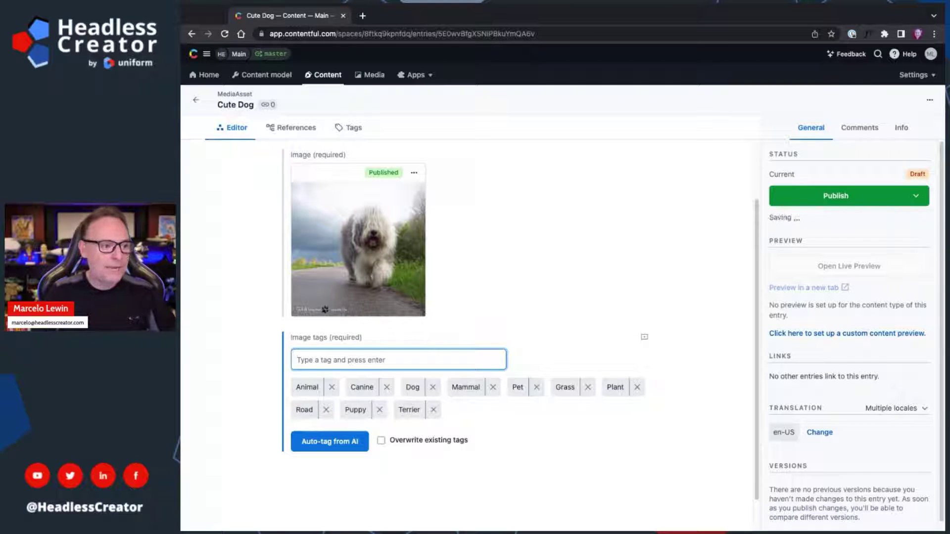
pyautogui.write('Gre')
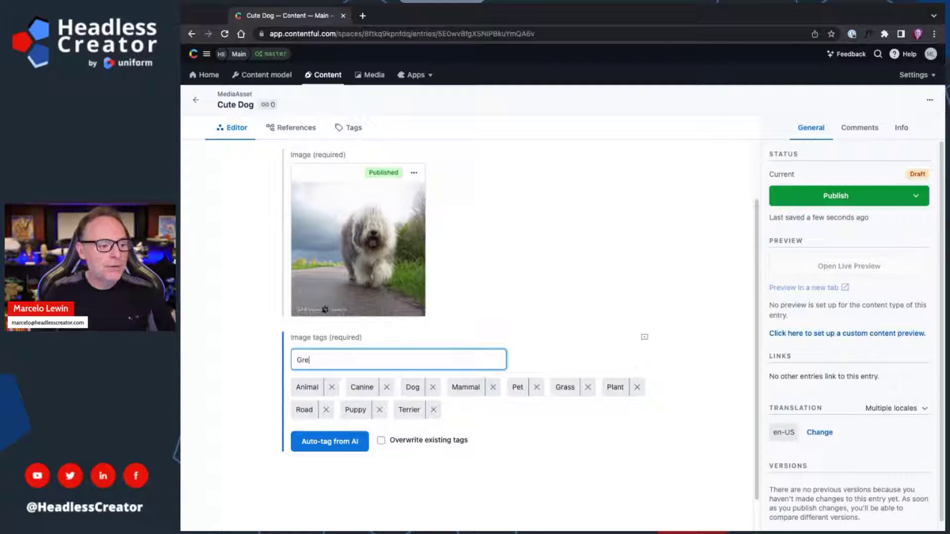
pyautogui.write('y Road')
pyautogui.press('Return')
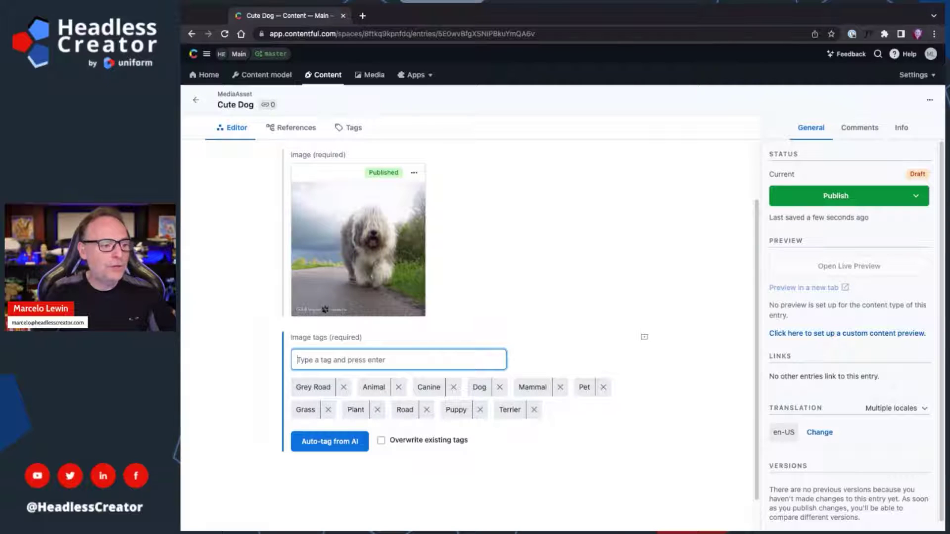
pyautogui.write('Blue Sky')
pyautogui.press('Return')
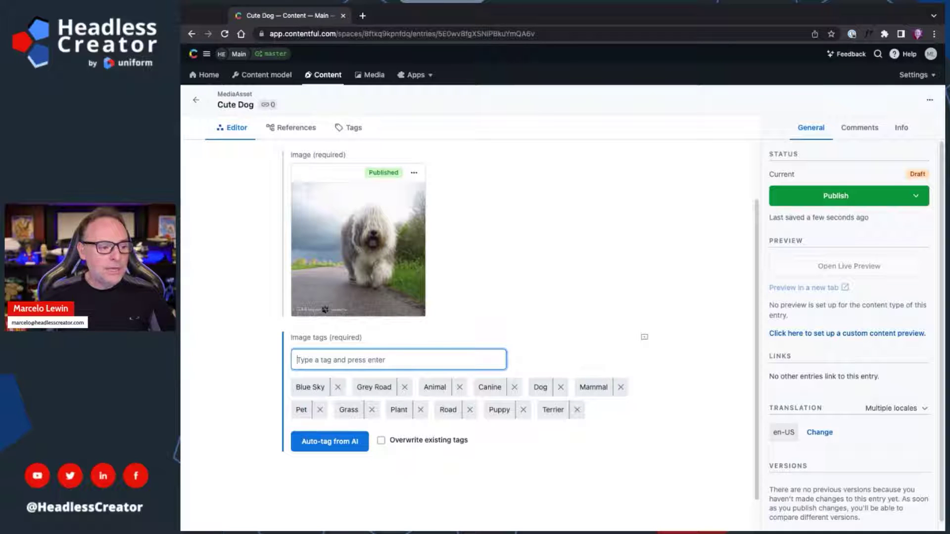
# Step: Auto-tag the image once more without overwriting existing tags, then publish the Cute Dog entry and return to the entry list
pyautogui.click(330, 442)
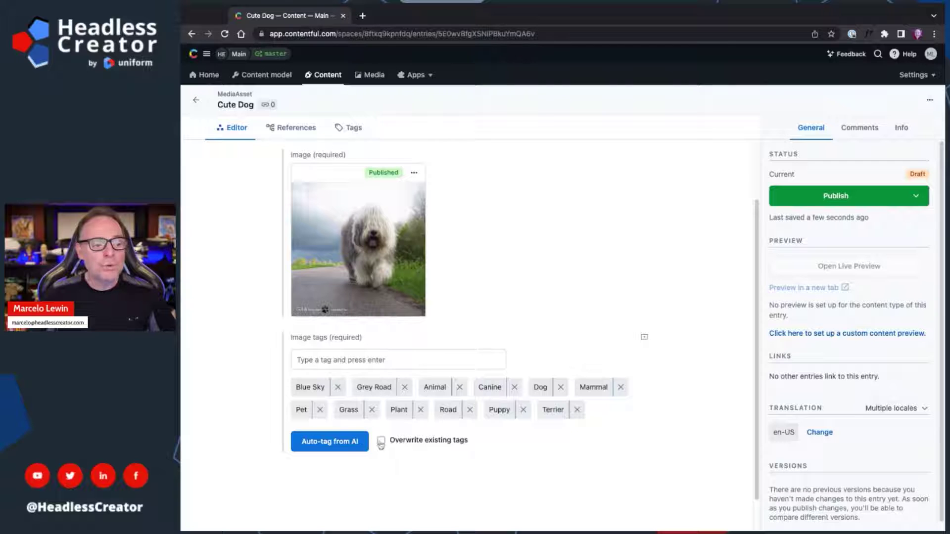
pyautogui.click(340, 442)
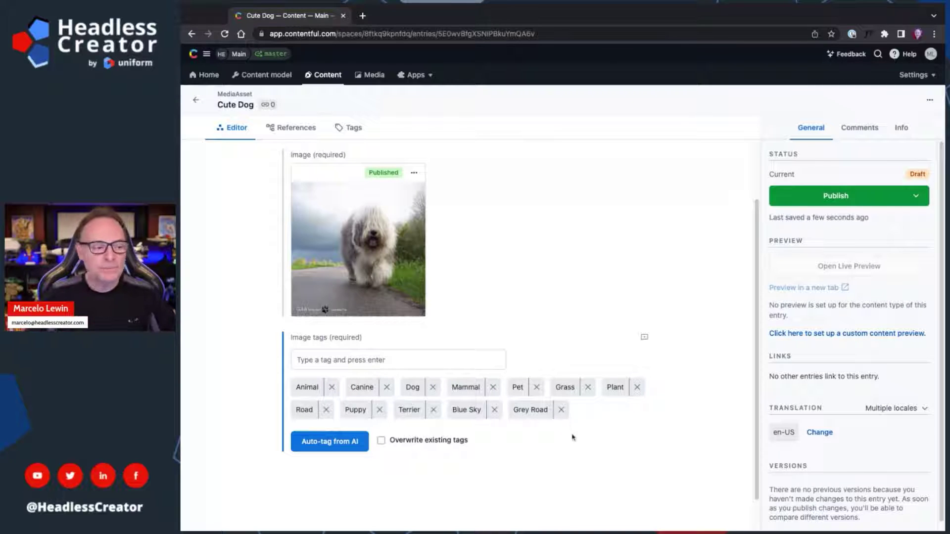
pyautogui.click(848, 193)
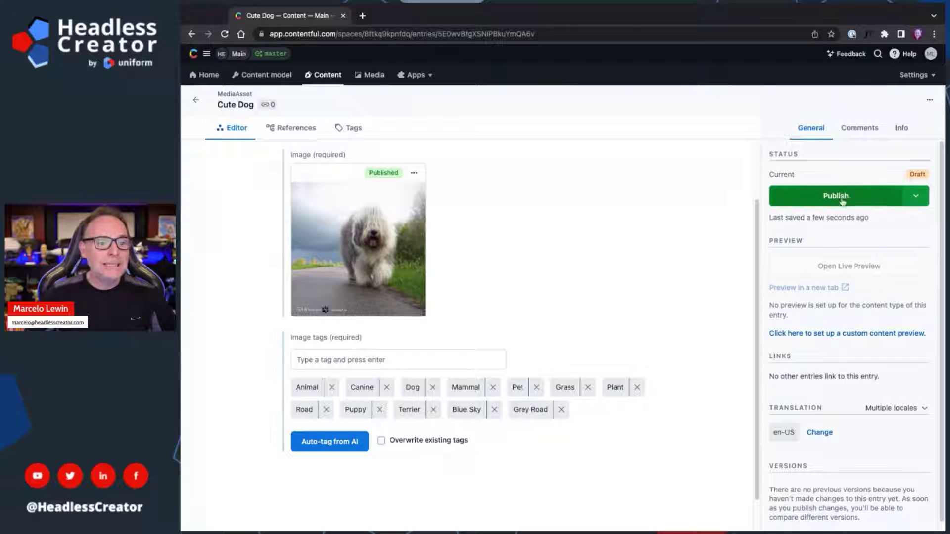
pyautogui.click(196, 100)
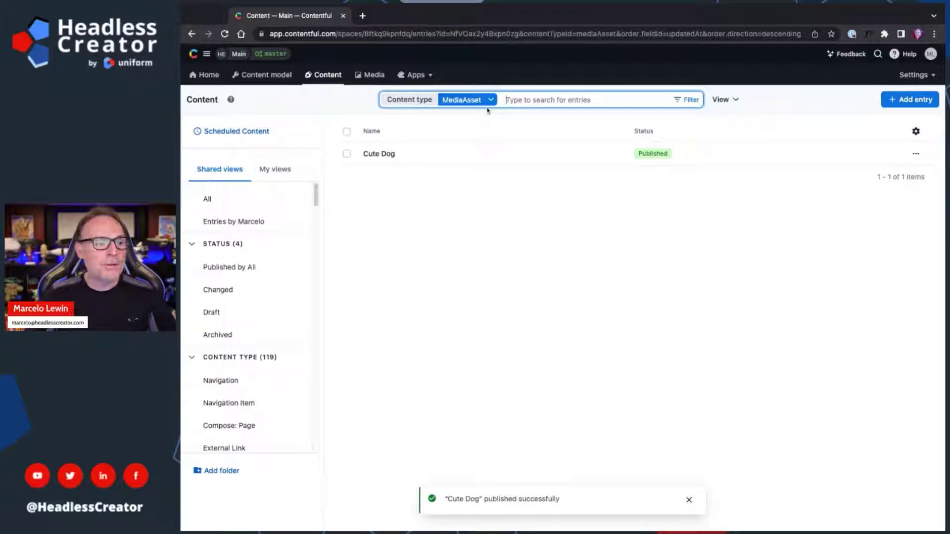
# Step: Create a new content type named Blog in the content model
pyautogui.click(276, 75)
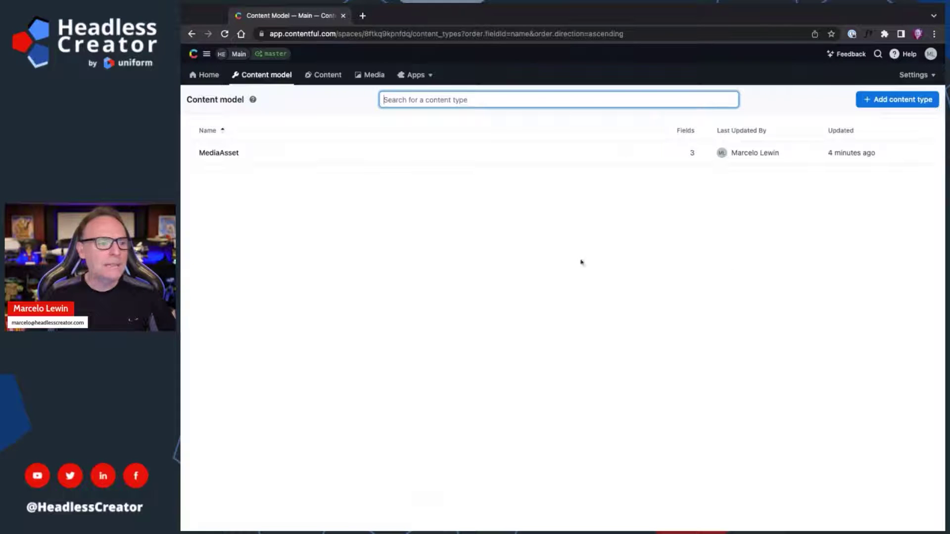
pyautogui.click(890, 100)
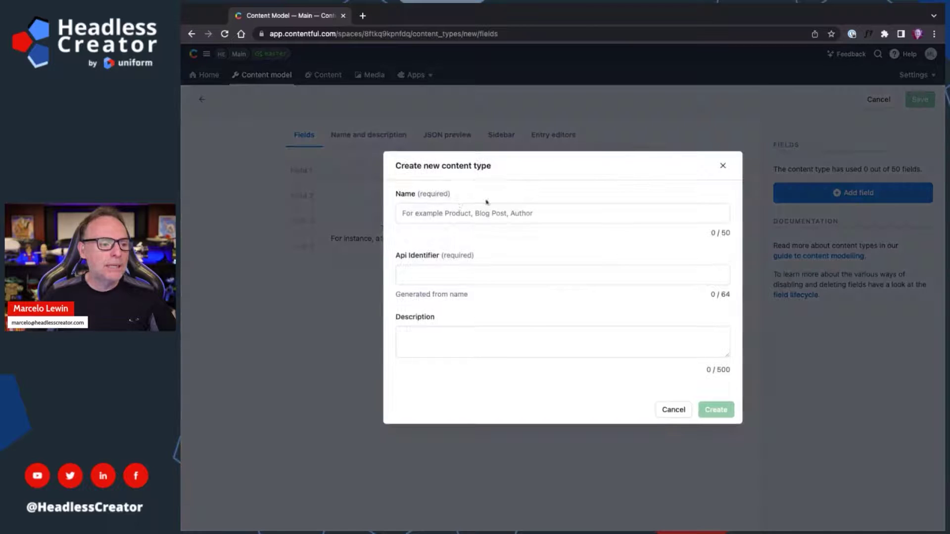
pyautogui.click(451, 213)
pyautogui.write('Bl')
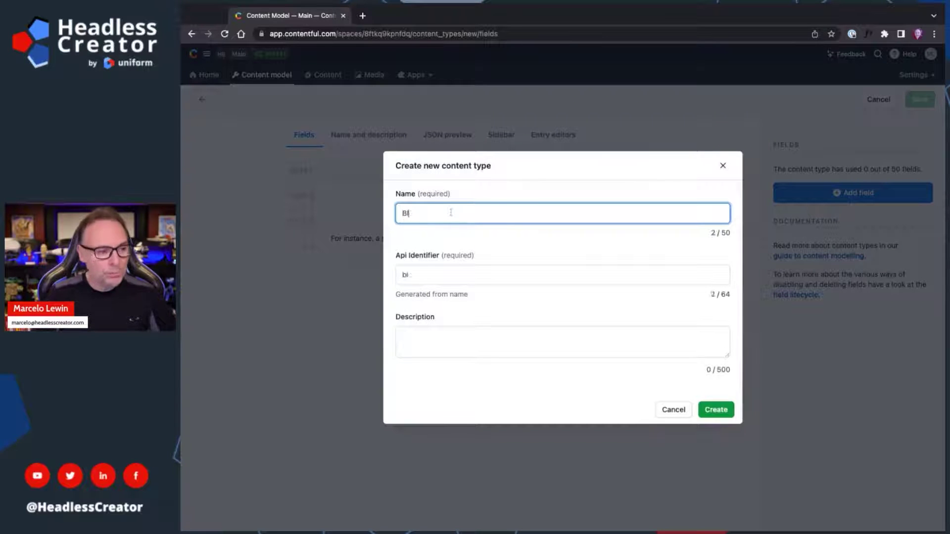
pyautogui.write('og')
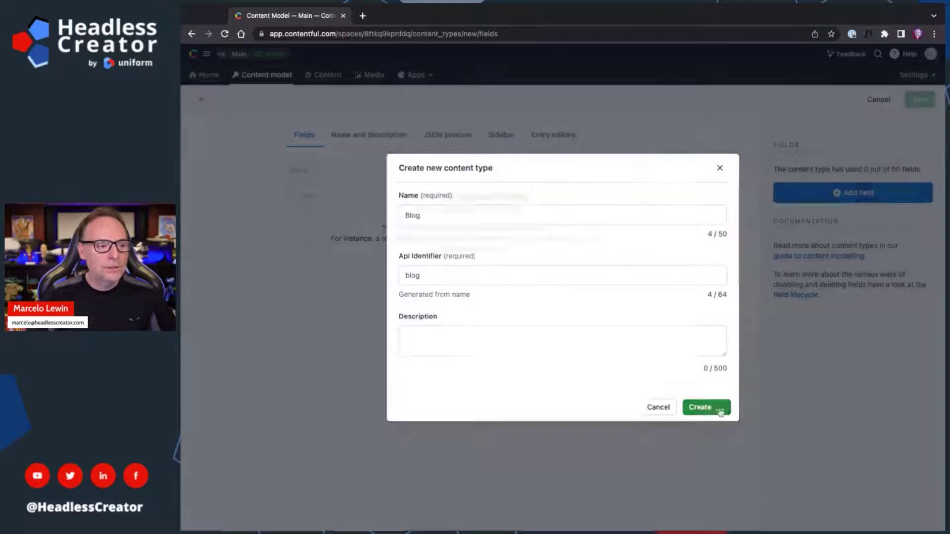
pyautogui.click(720, 409)
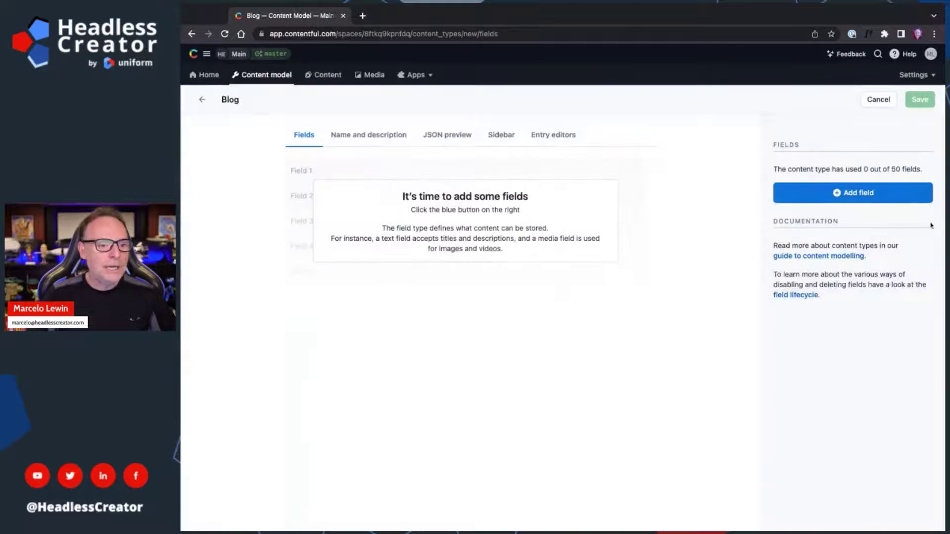
# Step: Add a short text field named Title to the Blog content type with its default settings
pyautogui.click(886, 193)
pyautogui.click(533, 209)
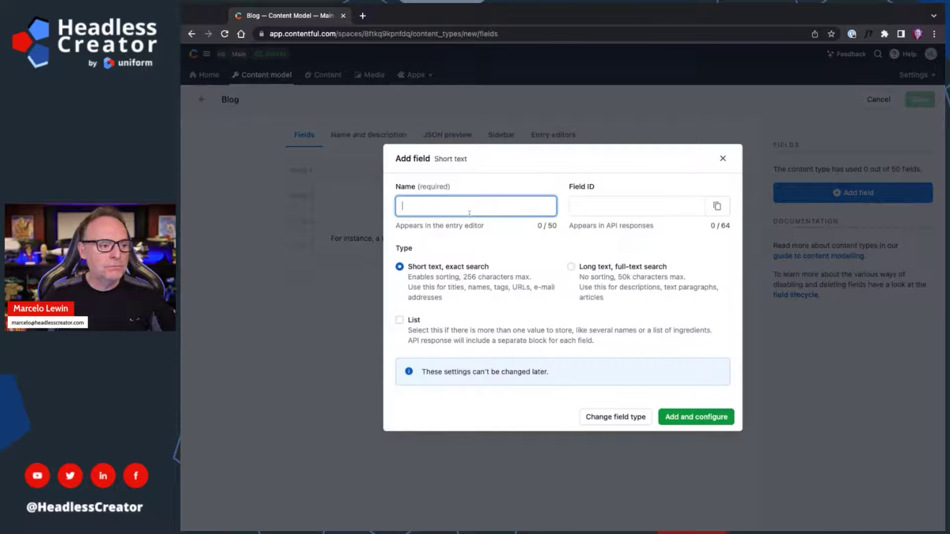
pyautogui.write('Title')
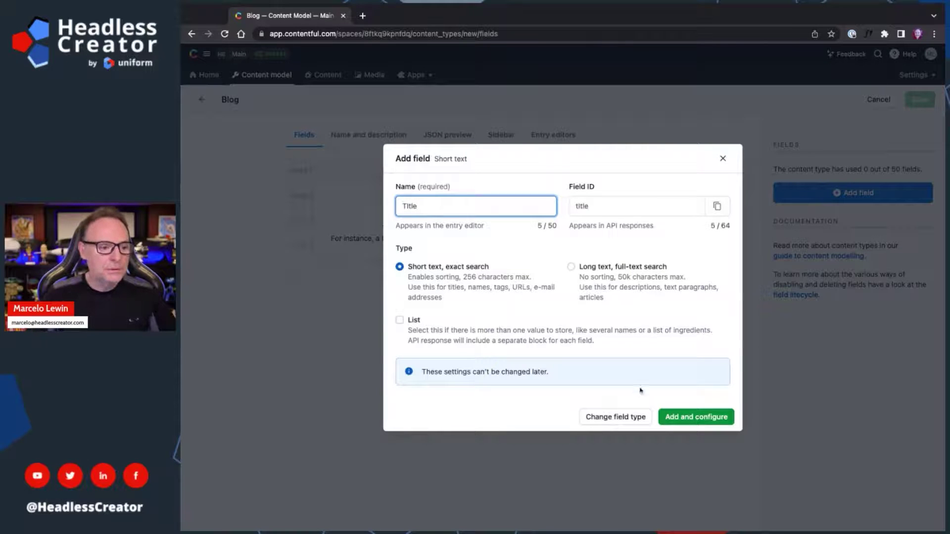
pyautogui.click(695, 417)
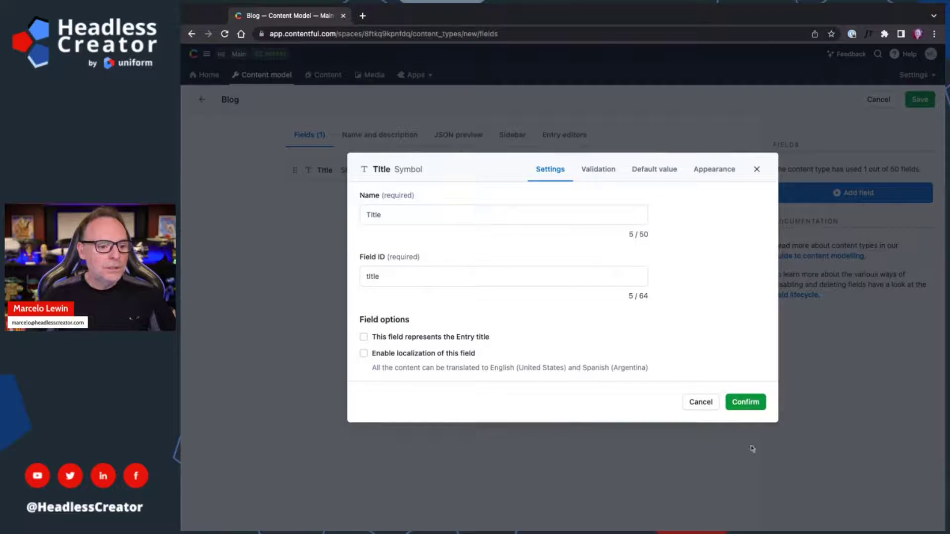
pyautogui.click(745, 402)
# Step: Add a rich text field named Body to the Blog content type with its default settings
pyautogui.click(852, 192)
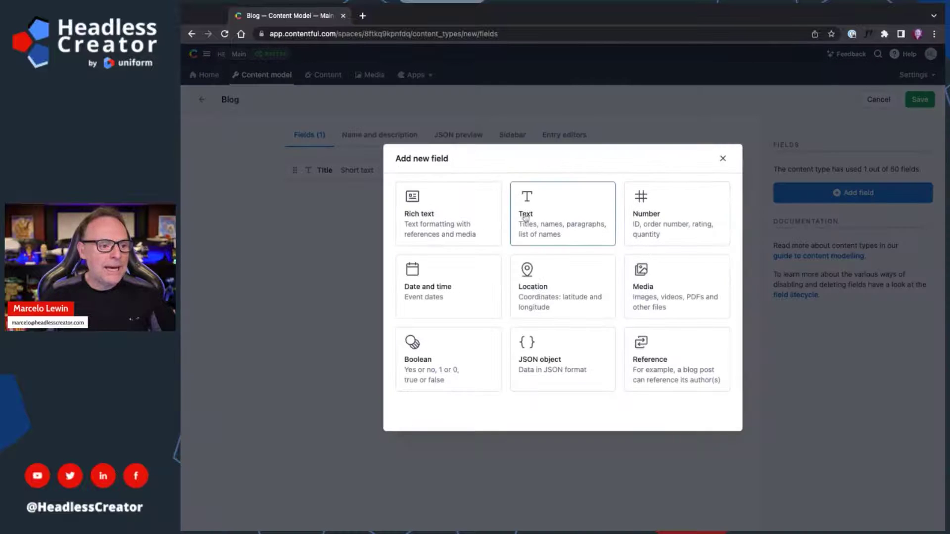
pyautogui.click(409, 214)
pyautogui.write('Body')
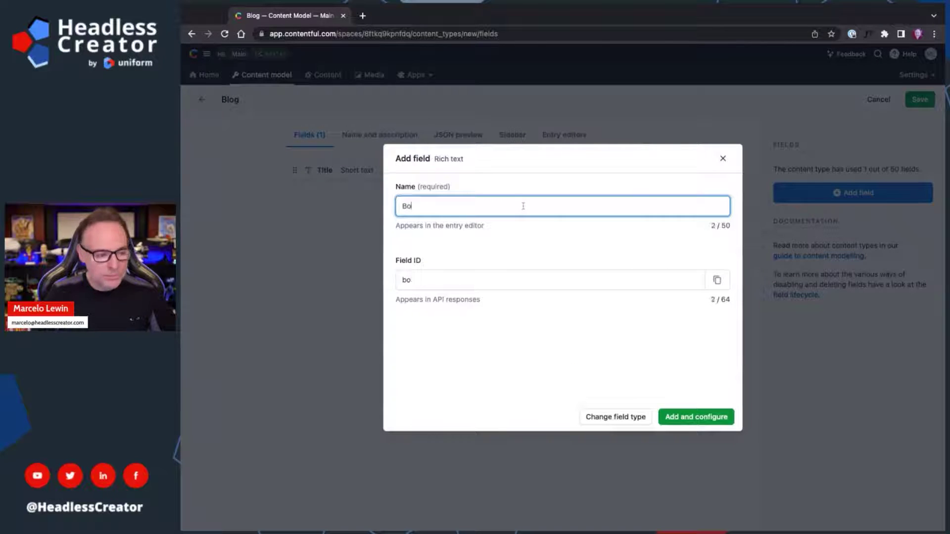
pyautogui.click(713, 419)
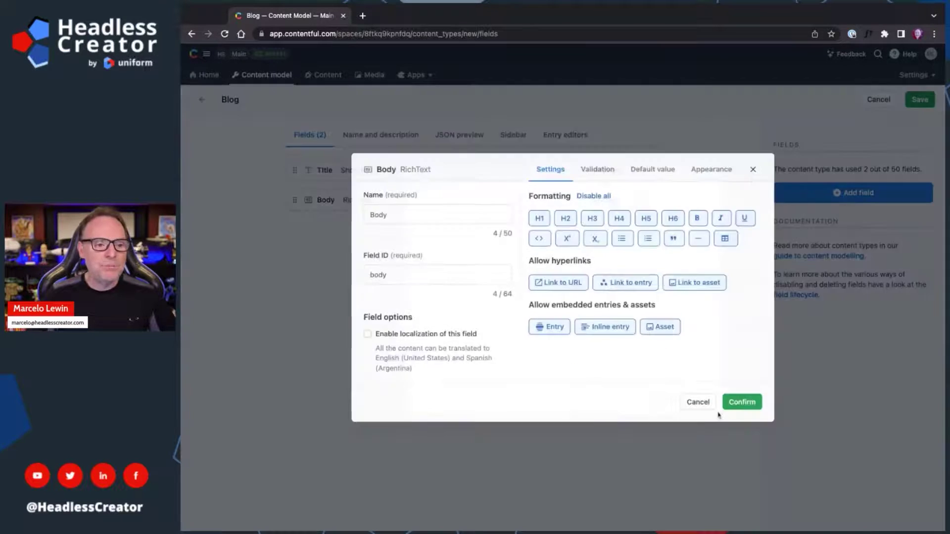
pyautogui.click(745, 402)
# Step: Add a single-file media field named Image to the Blog content type with its default settings
pyautogui.click(870, 193)
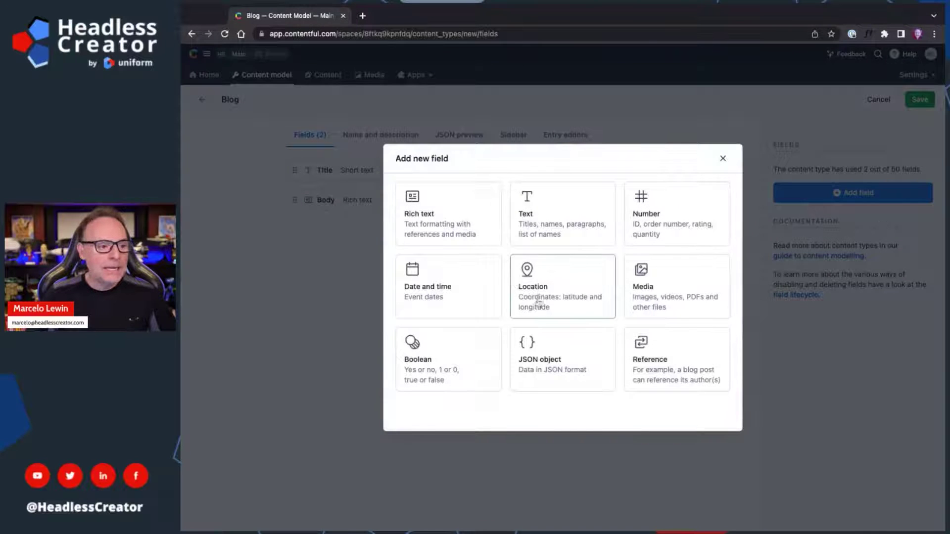
pyautogui.click(683, 291)
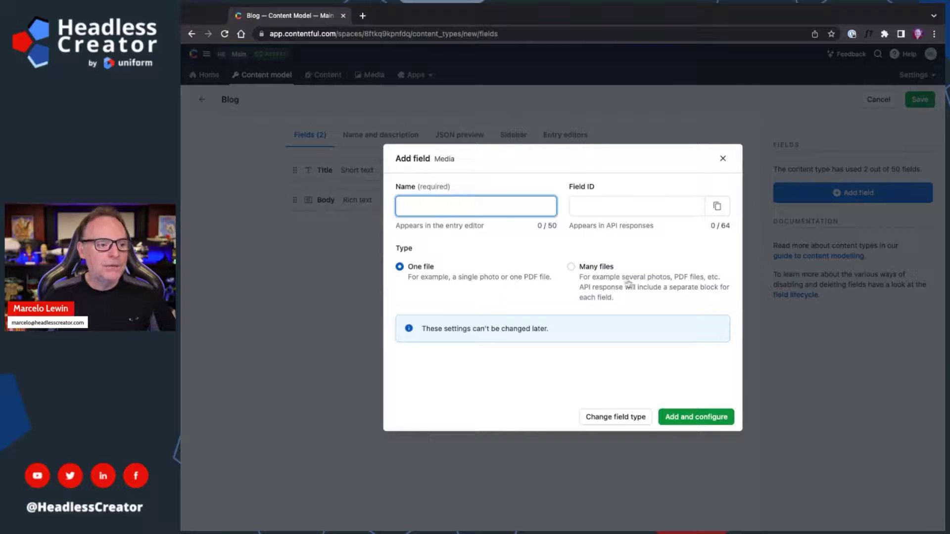
pyautogui.write('Image')
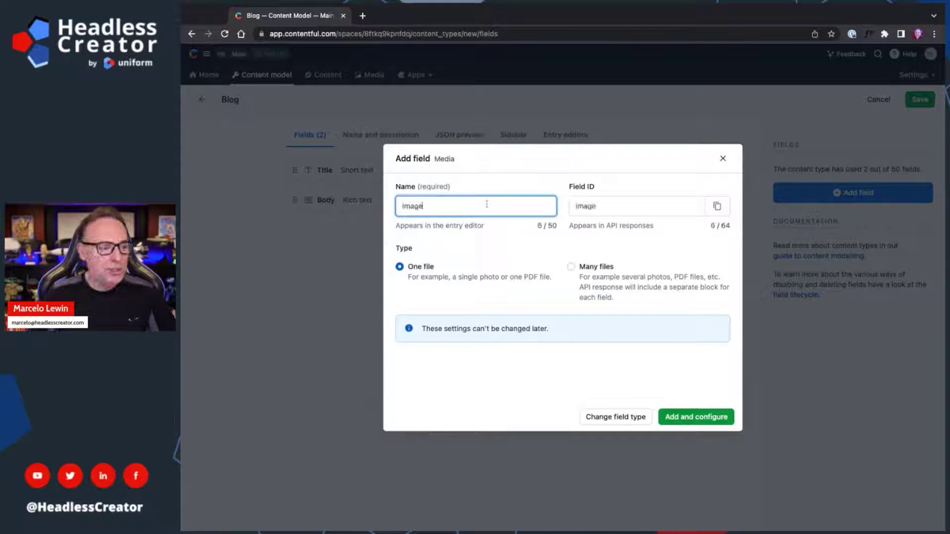
pyautogui.click(681, 417)
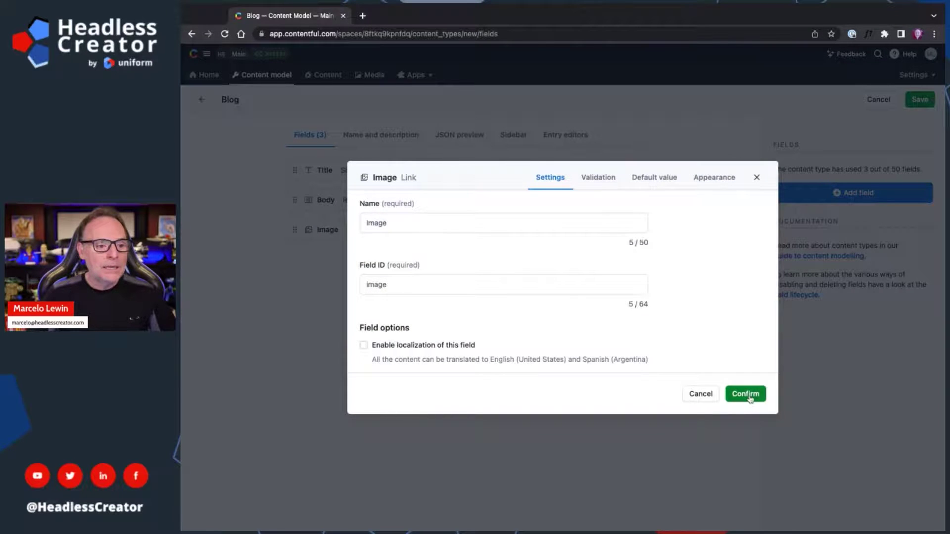
pyautogui.click(745, 394)
# Step: Add a short text field named Image Tags that stores a list of values to the Blog content type
pyautogui.click(852, 195)
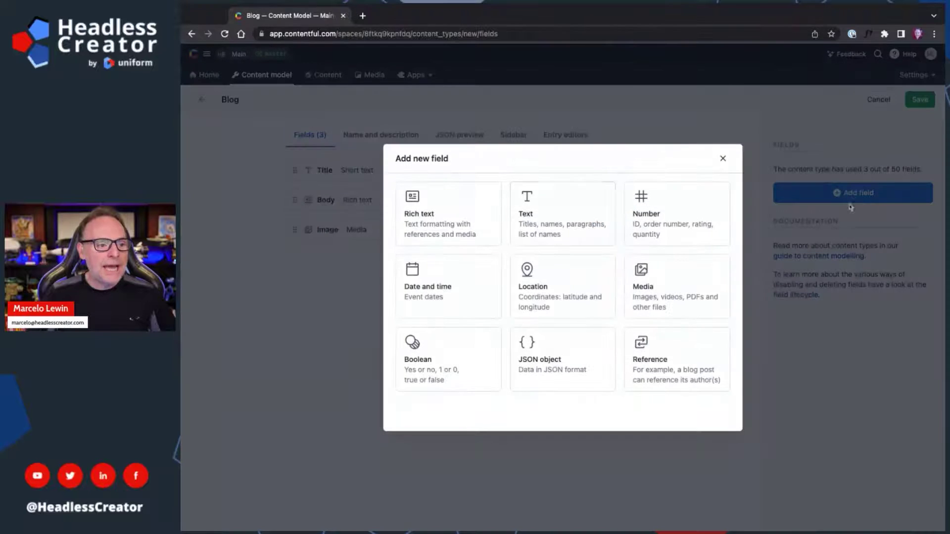
pyautogui.click(565, 214)
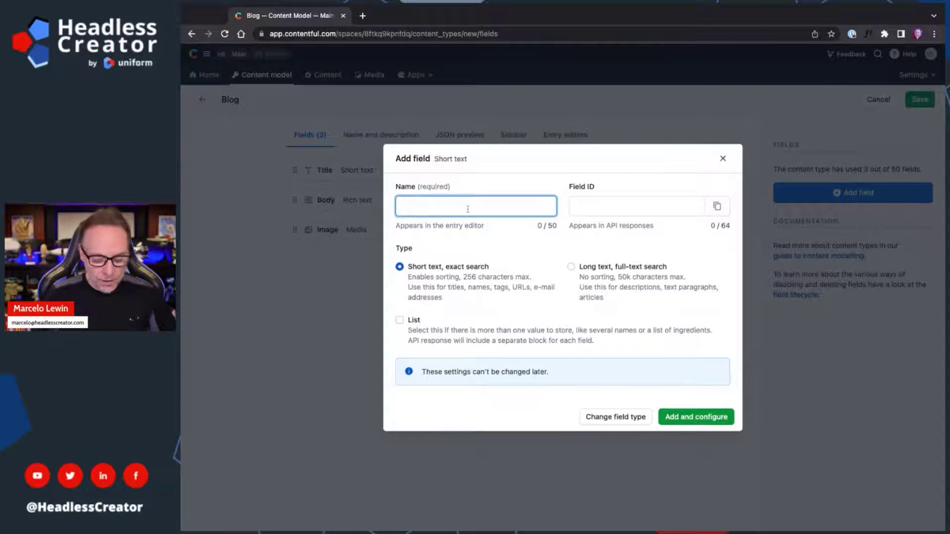
pyautogui.write('Image Tags')
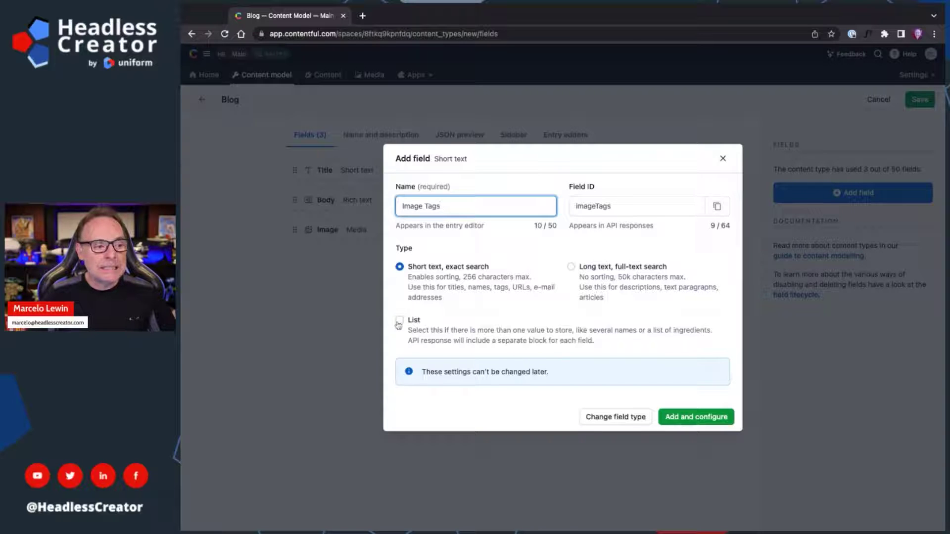
pyautogui.click(399, 322)
pyautogui.click(712, 417)
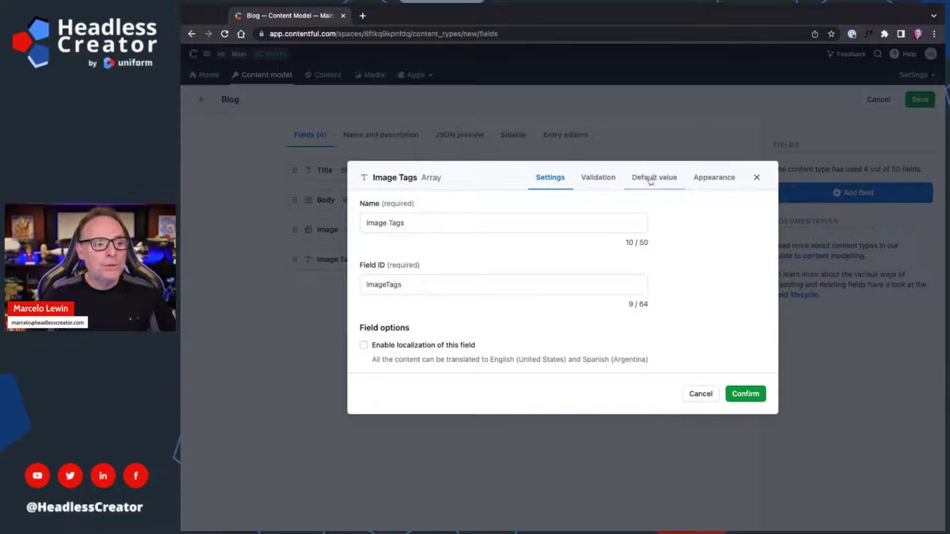
# Step: Make the Image Tags field required, display it with the AI Image Tagging app, and save the Blog content type
pyautogui.click(602, 179)
pyautogui.click(374, 178)
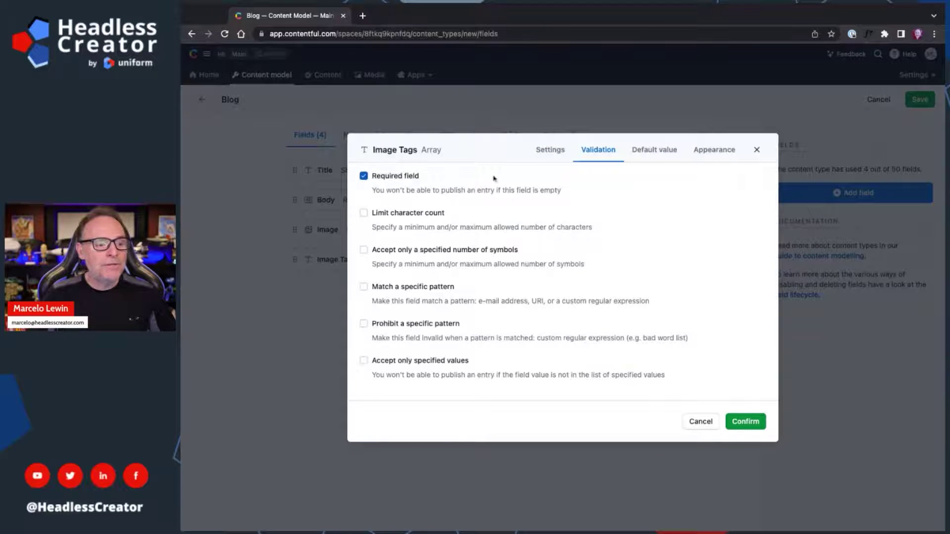
pyautogui.click(717, 154)
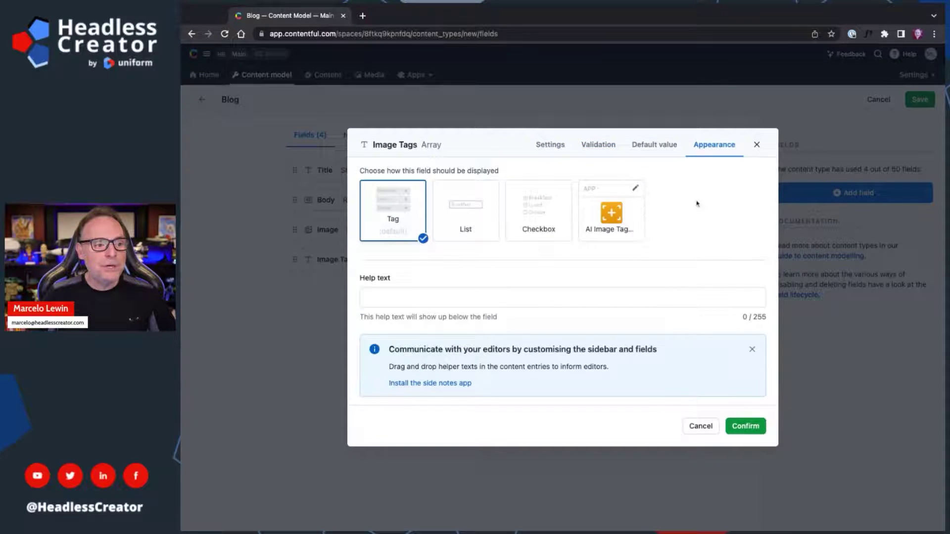
pyautogui.click(607, 221)
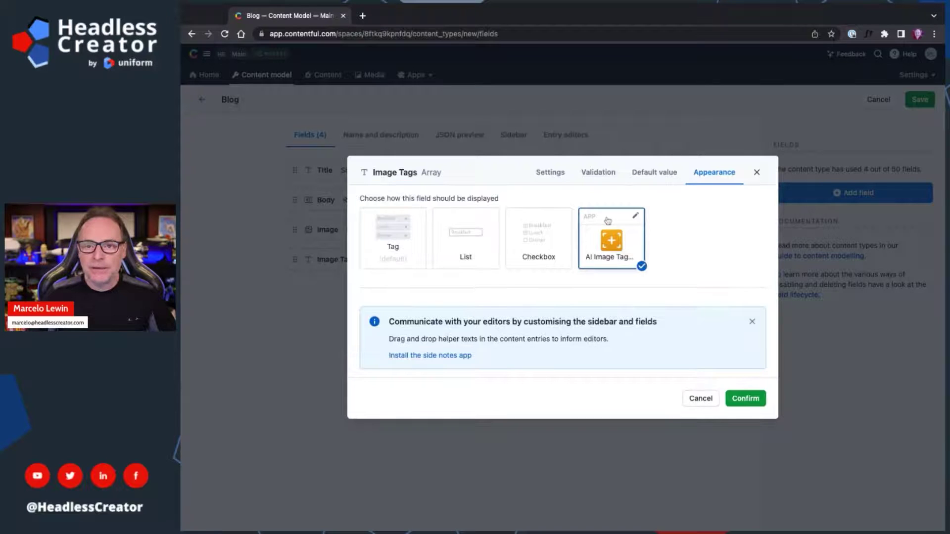
pyautogui.click(741, 399)
pyautogui.click(924, 101)
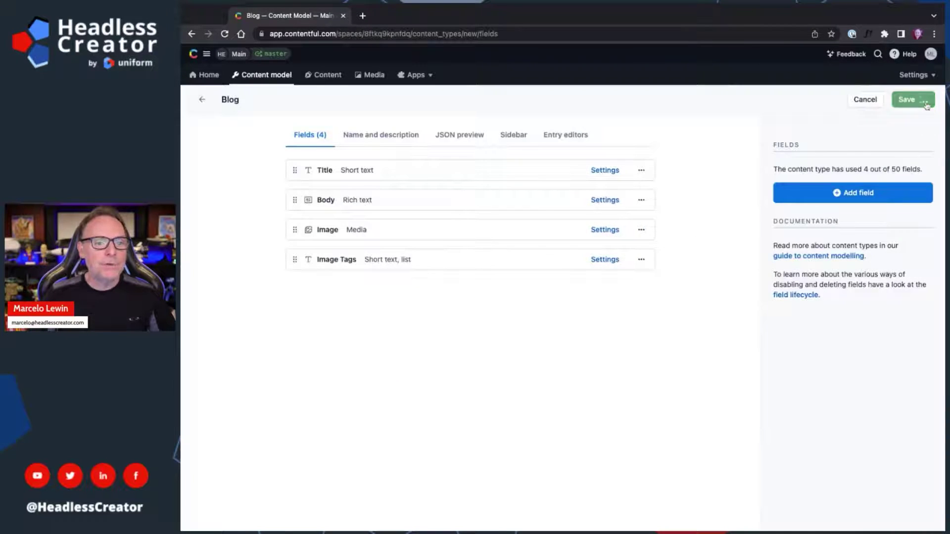
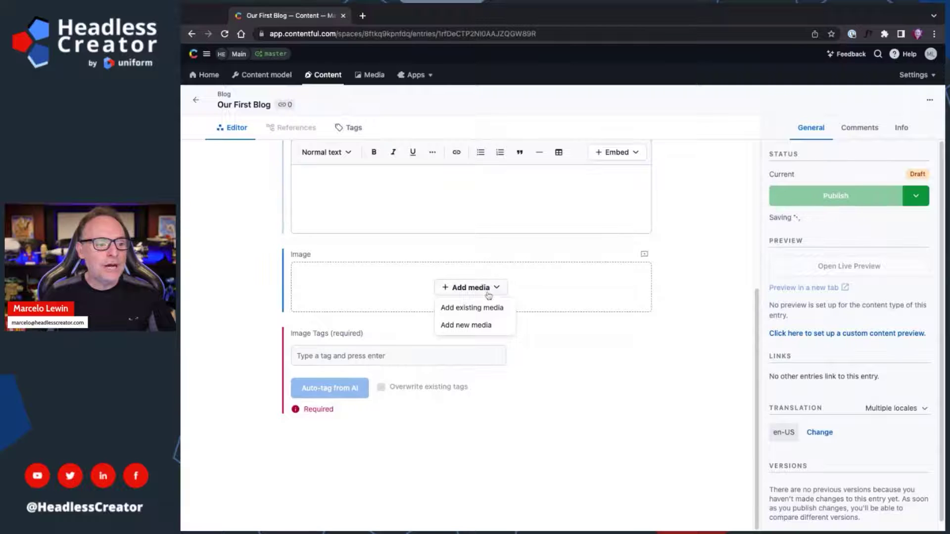
# Step: Add the existing Apple Vision Pro asset to the entry's Image field and auto-tag it with AI
pyautogui.click(487, 306)
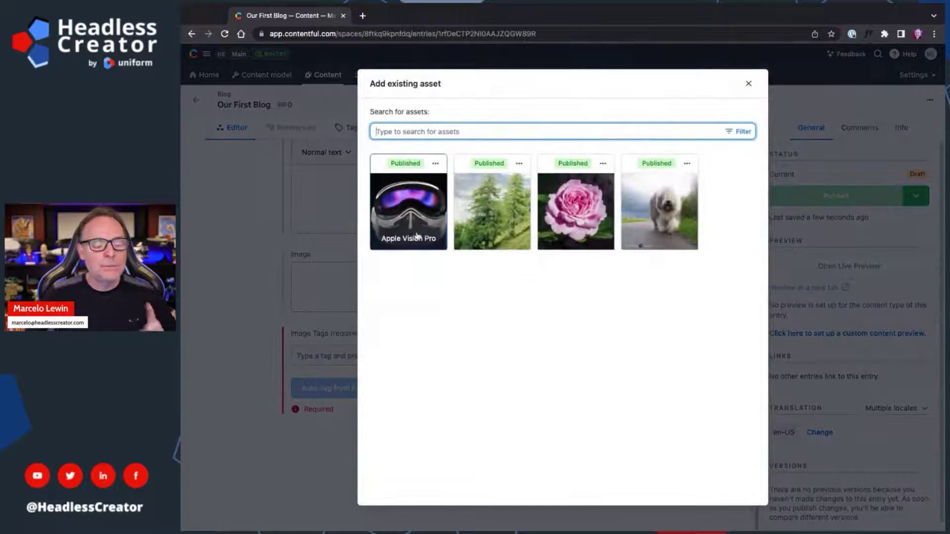
pyautogui.click(419, 226)
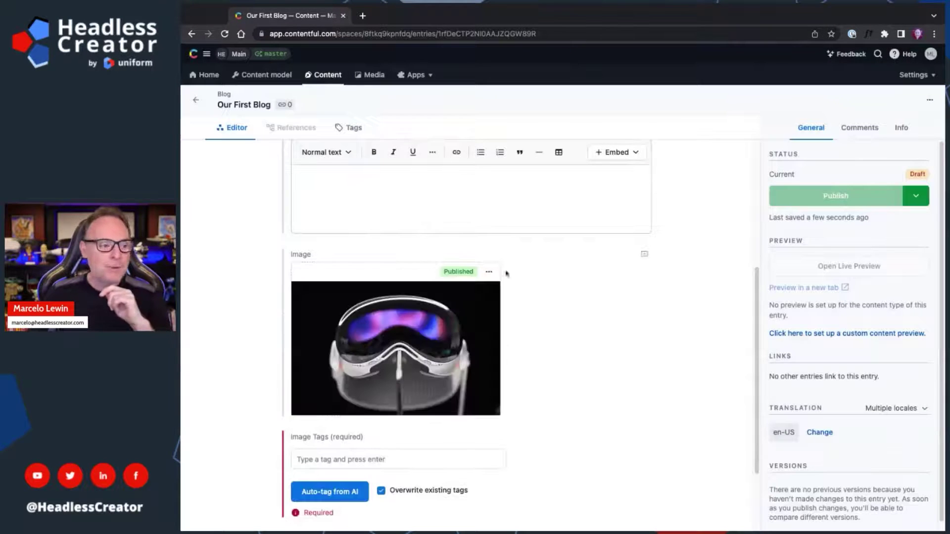
pyautogui.scroll(-2, 626, 374)
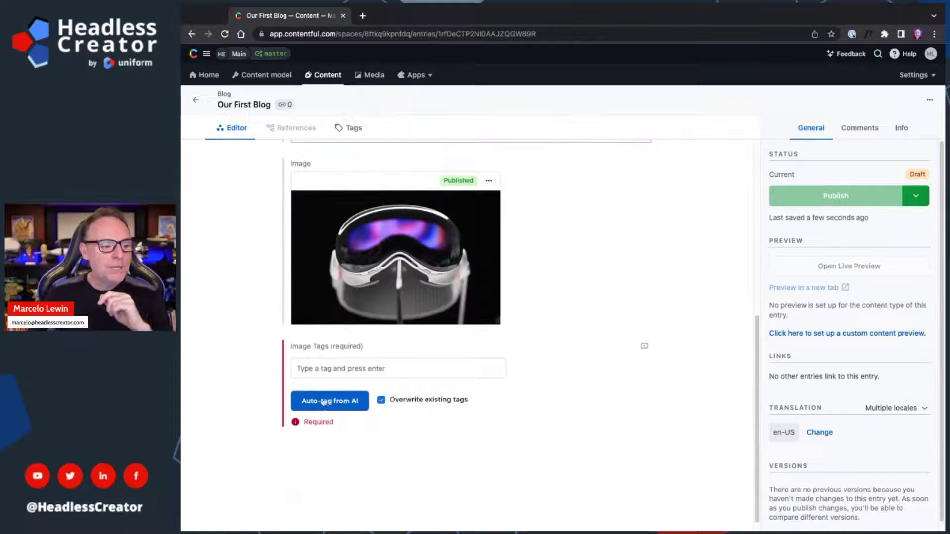
pyautogui.click(336, 405)
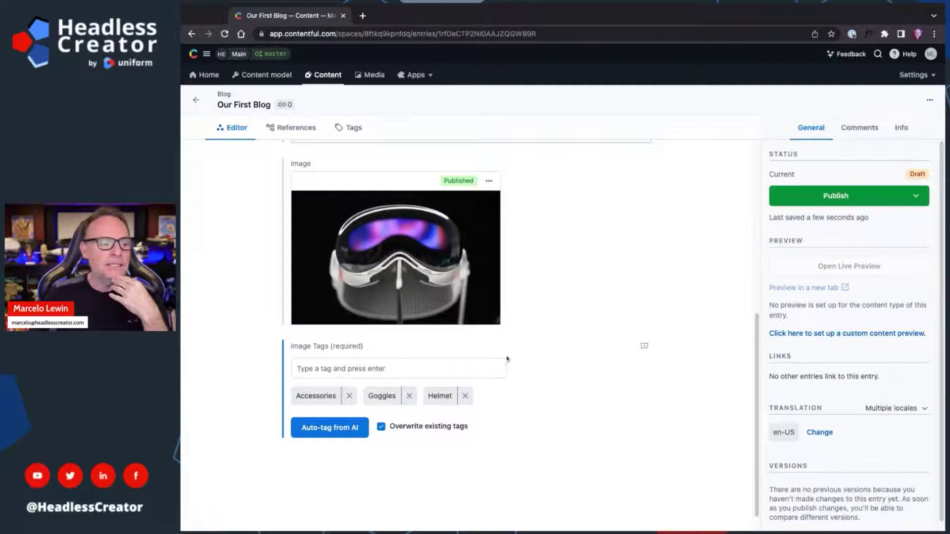
# Step: Add the tags Apple and Vision Pro manually to the entry's Image Tags field
pyautogui.click(350, 375)
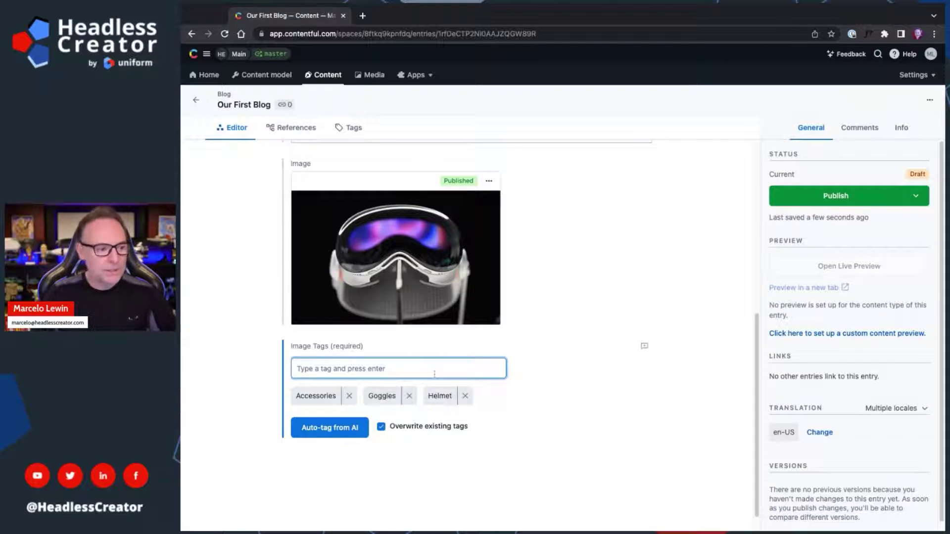
pyautogui.write('Ap')
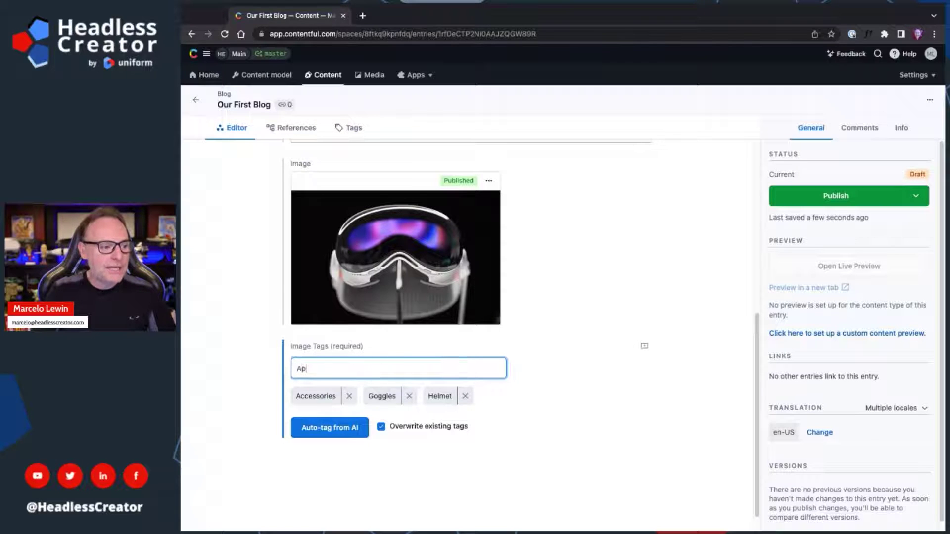
pyautogui.write('ple')
pyautogui.press('Return')
pyautogui.write('Vision P')
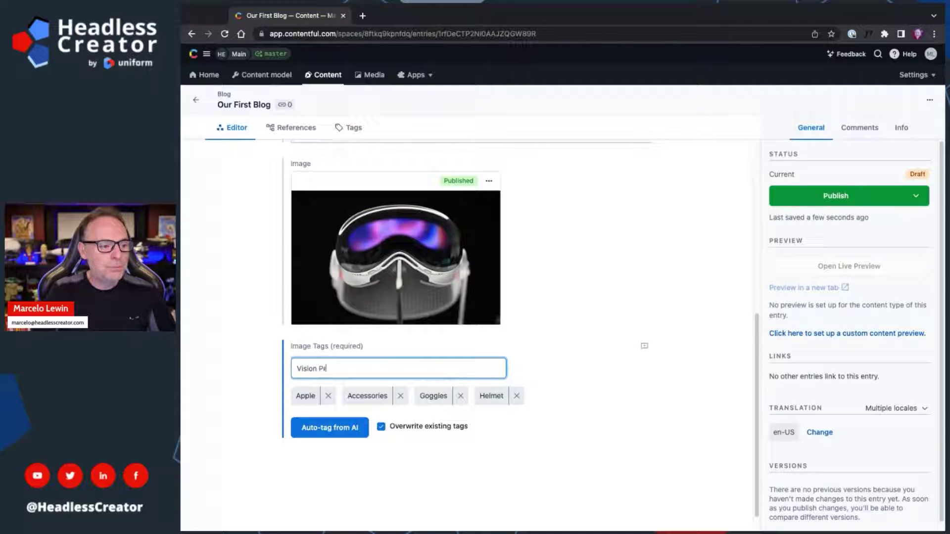
pyautogui.write('ro')
pyautogui.press('Return')
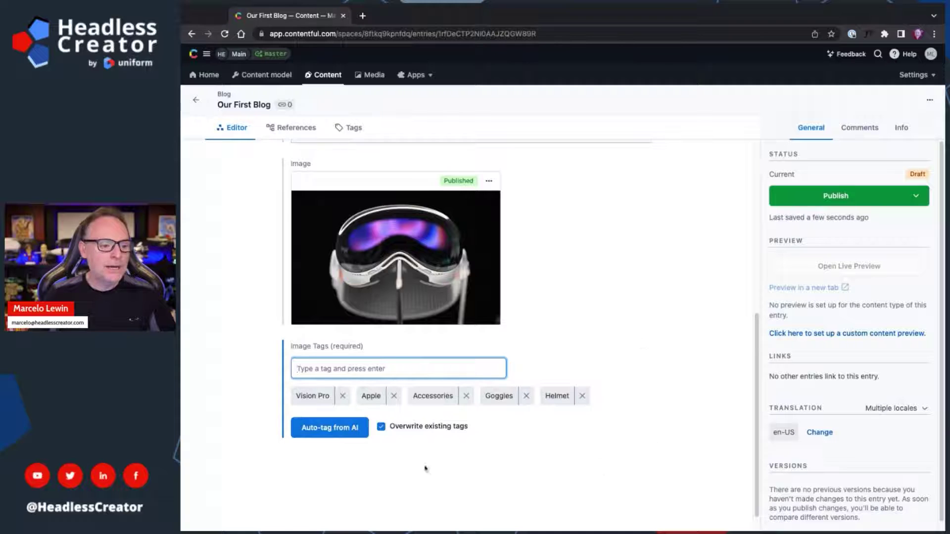
# Step: Auto-tag the image again with overwriting of existing tags turned off, and publish the Our First Blog entry
pyautogui.click(381, 427)
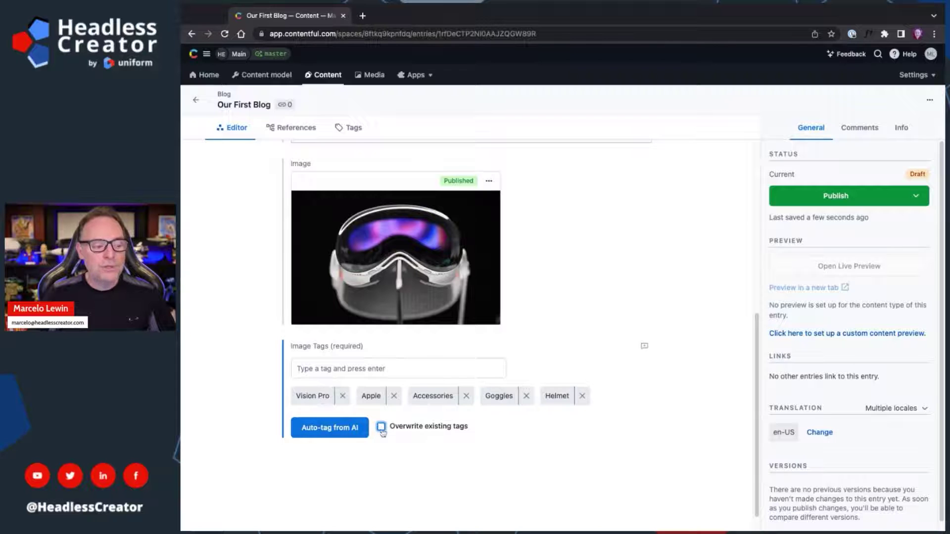
pyautogui.click(325, 434)
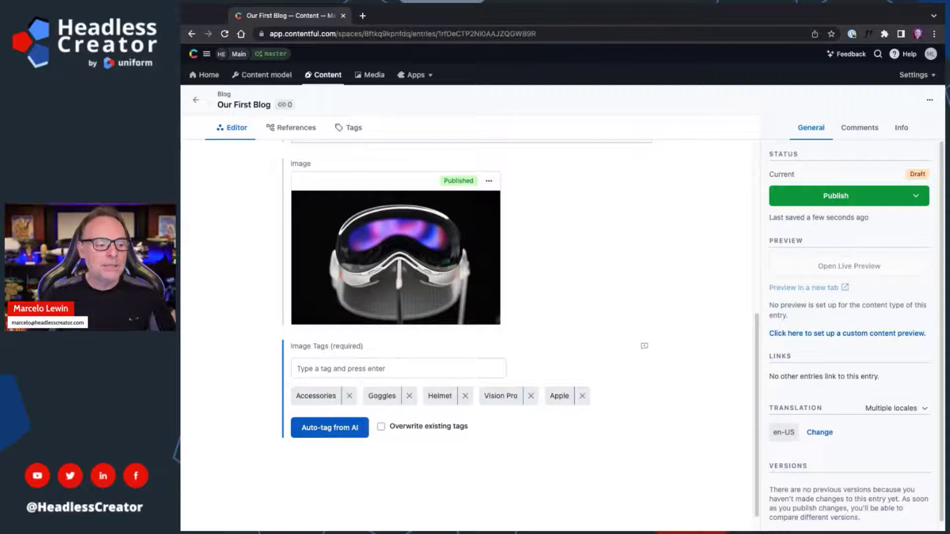
pyautogui.click(839, 198)
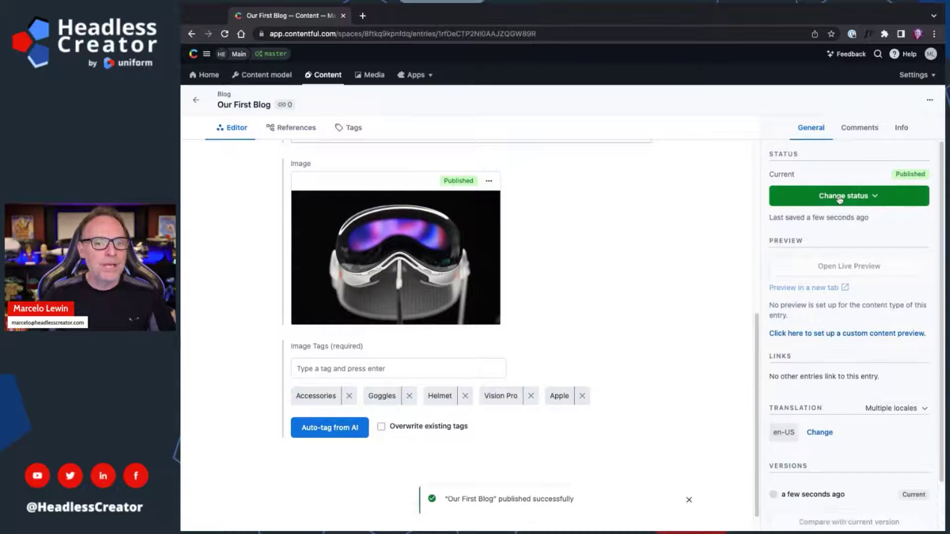
pyautogui.click(195, 101)
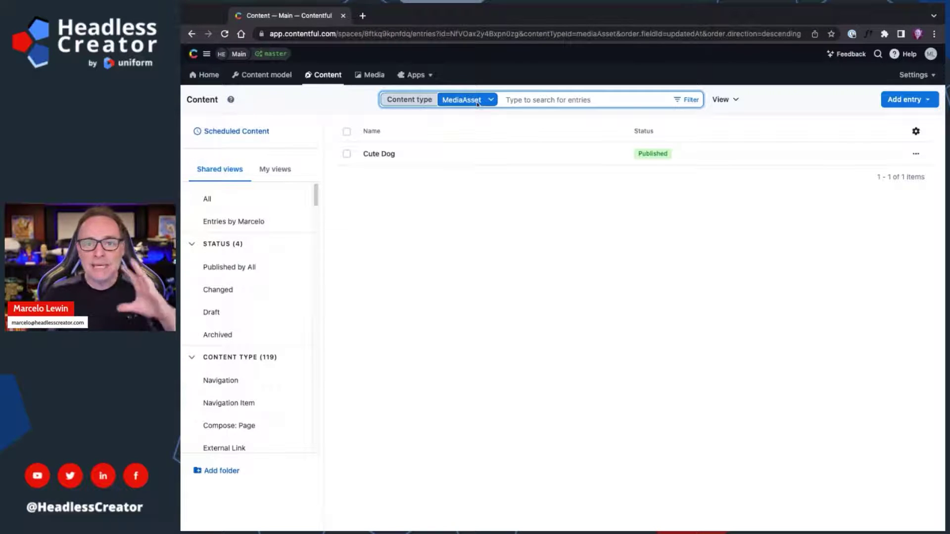
# Step: Examine the fields of the Apple Vision Pro media asset and compare them with the MediaAsset content type's fields
pyautogui.click(369, 74)
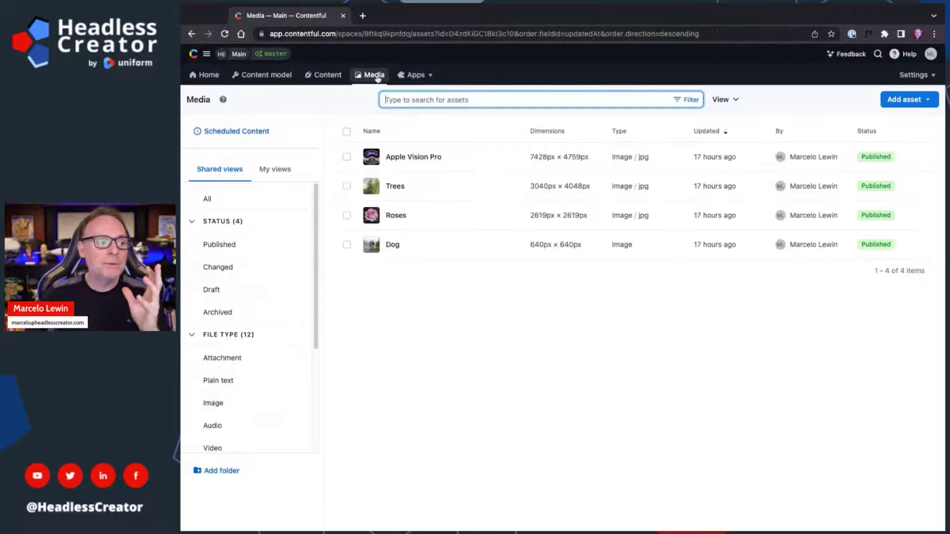
pyautogui.click(419, 158)
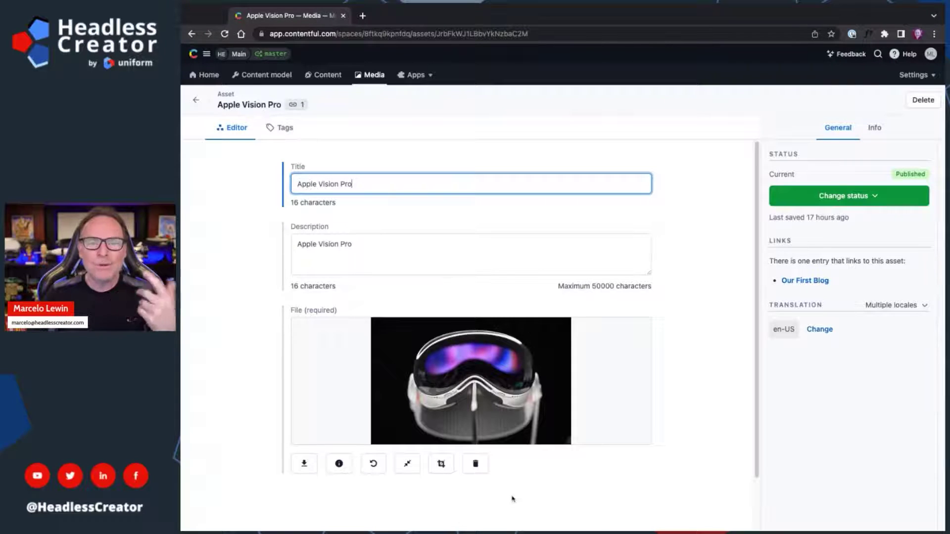
pyautogui.click(322, 75)
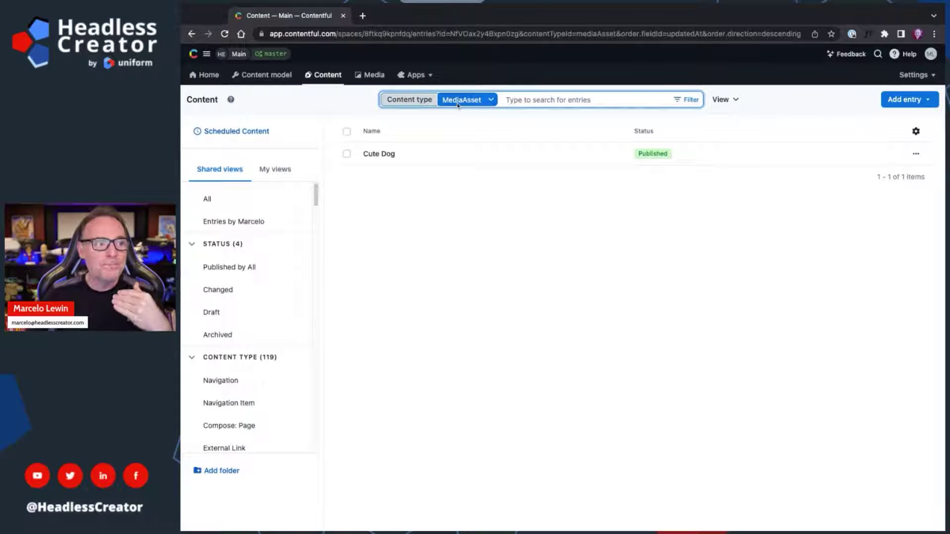
pyautogui.click(257, 75)
pyautogui.click(213, 177)
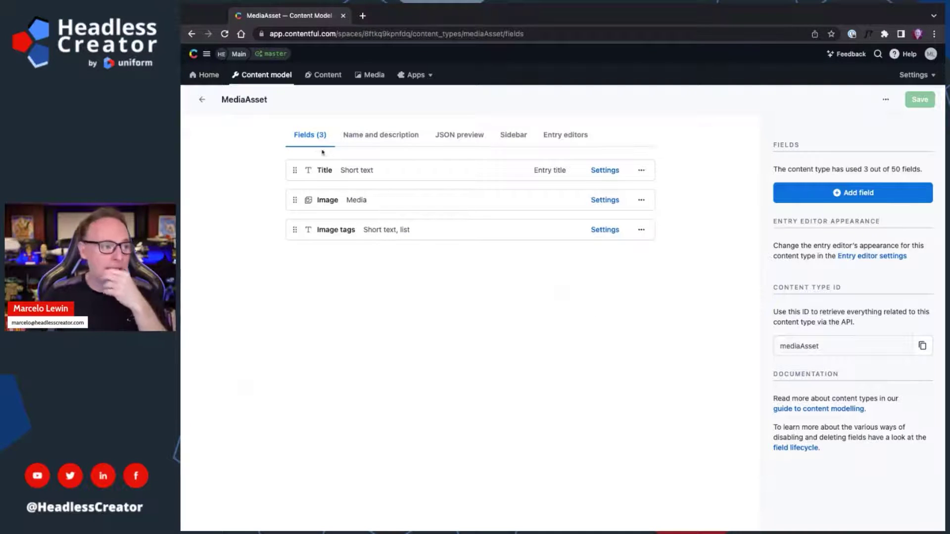
# Step: Disable the Image Tags and Image fields in the response of the Blog content type and save it
pyautogui.click(328, 77)
pyautogui.click(266, 78)
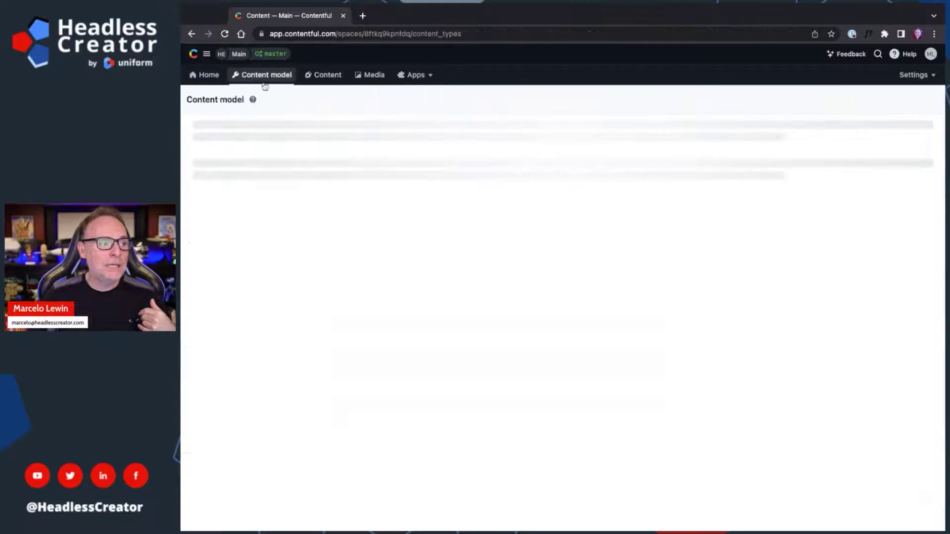
pyautogui.click(209, 151)
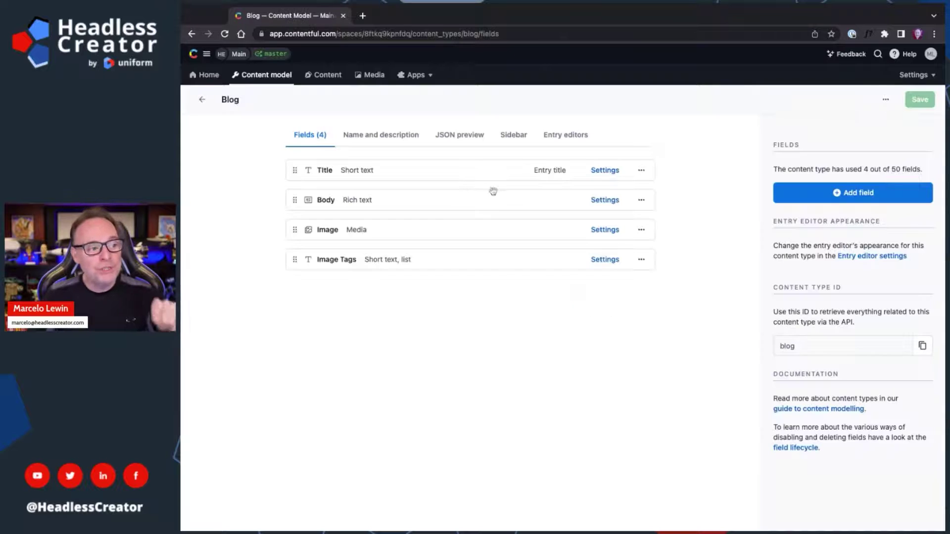
pyautogui.click(641, 259)
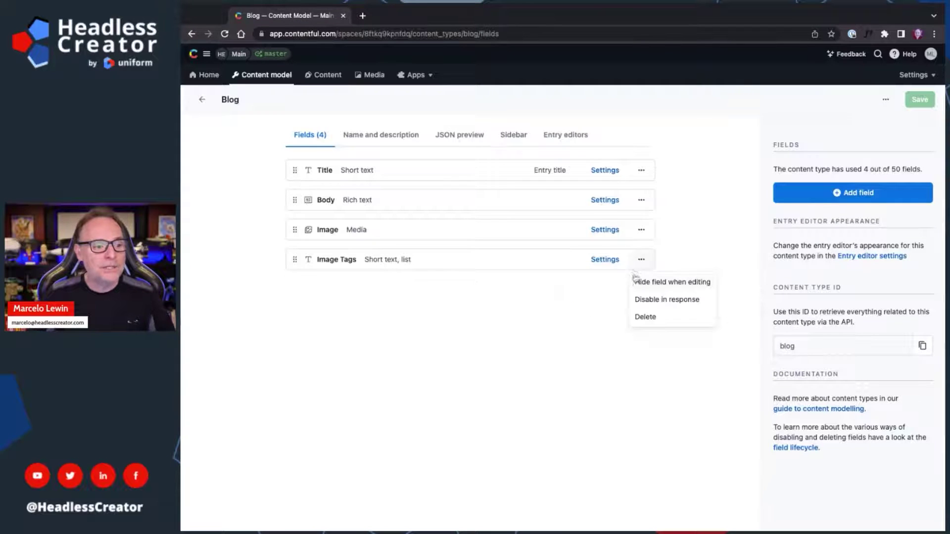
pyautogui.click(646, 317)
pyautogui.click(643, 331)
pyautogui.click(641, 230)
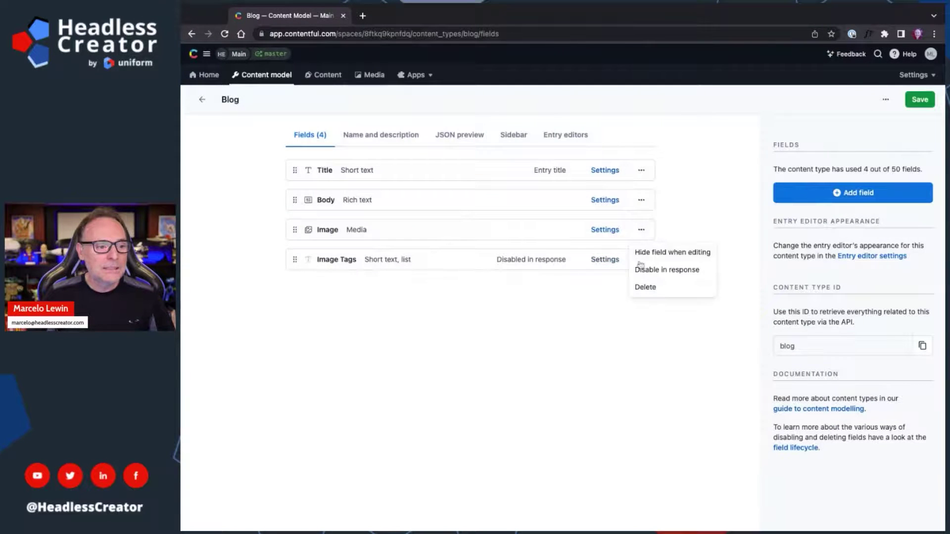
pyautogui.click(645, 287)
pyautogui.click(643, 330)
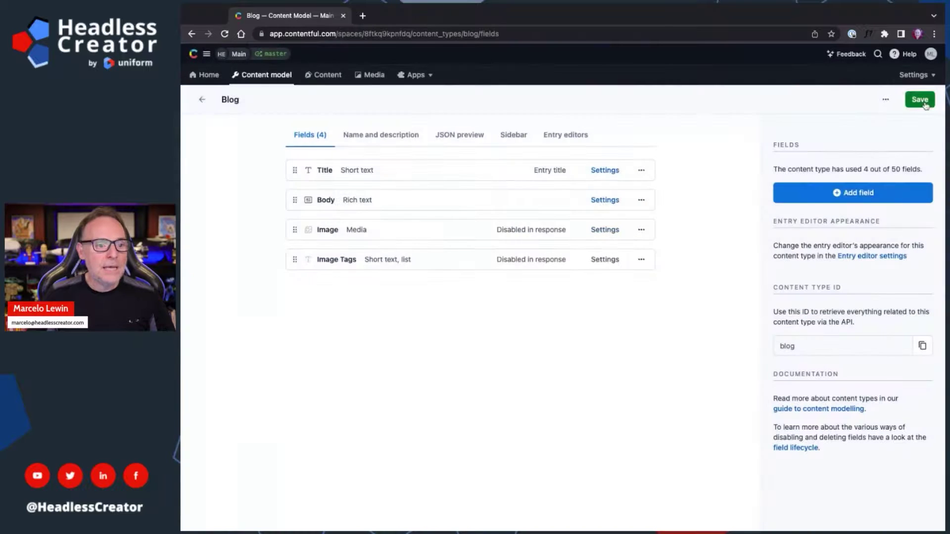
pyautogui.click(921, 100)
# Step: Delete the disabled Image and Image Tags fields from the Blog content type and save it
pyautogui.click(642, 230)
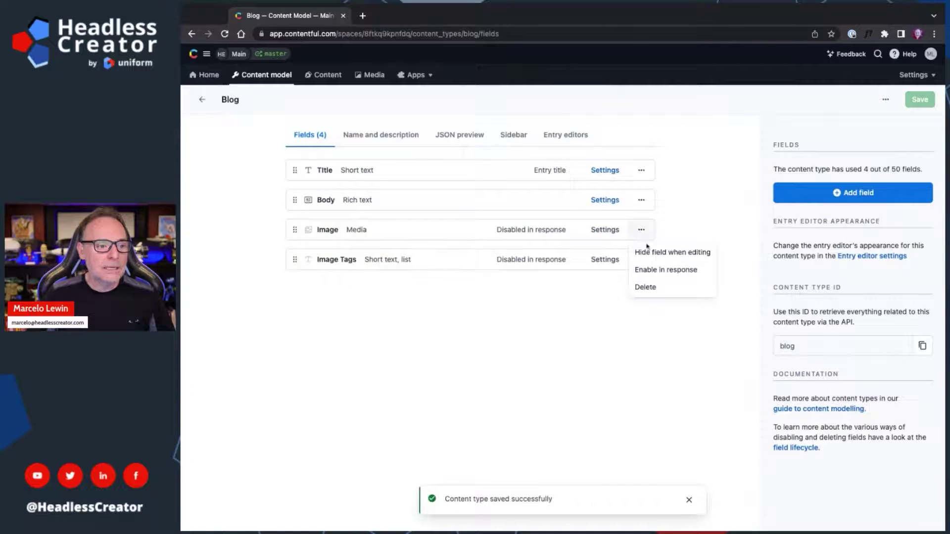
pyautogui.click(664, 287)
pyautogui.click(641, 260)
pyautogui.click(646, 317)
pyautogui.click(916, 99)
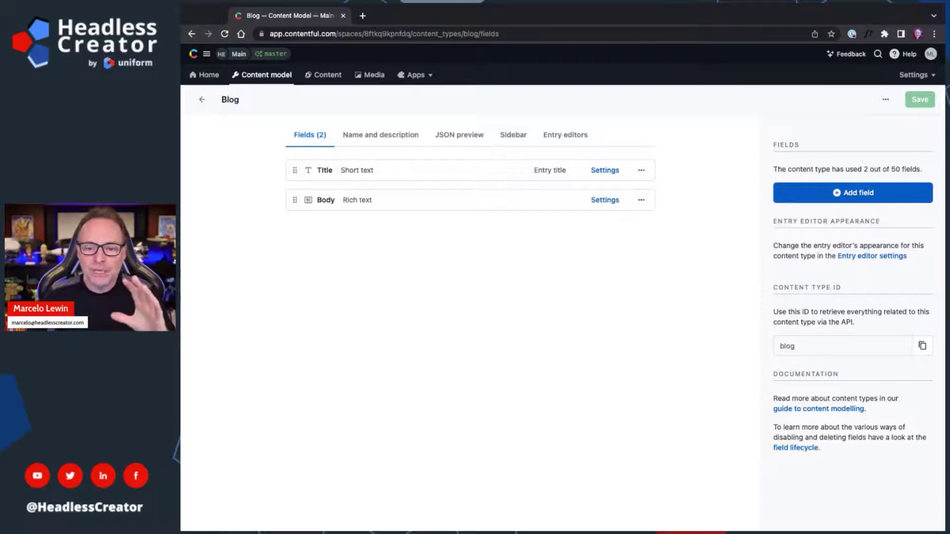
# Step: Add a single-reference field named Image to the Blog content type and open its configuration
pyautogui.click(853, 192)
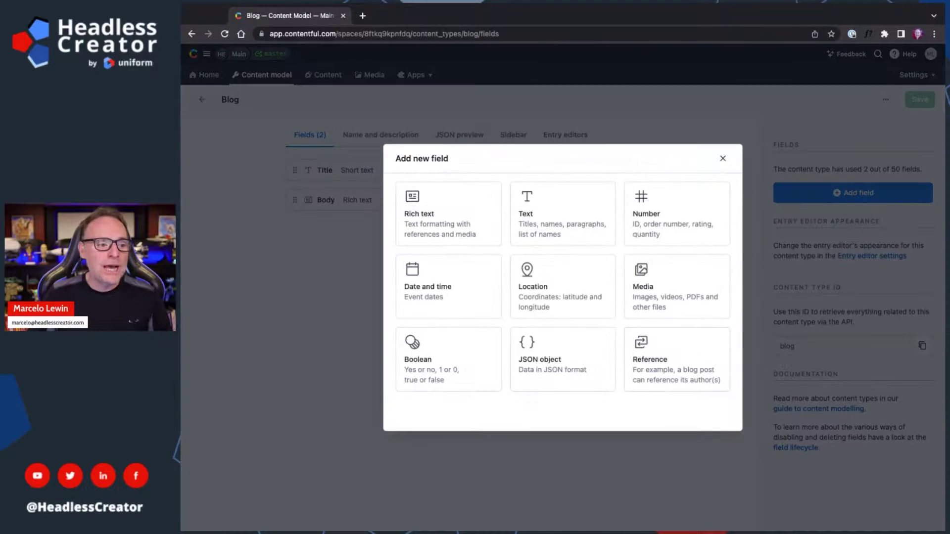
pyautogui.click(674, 364)
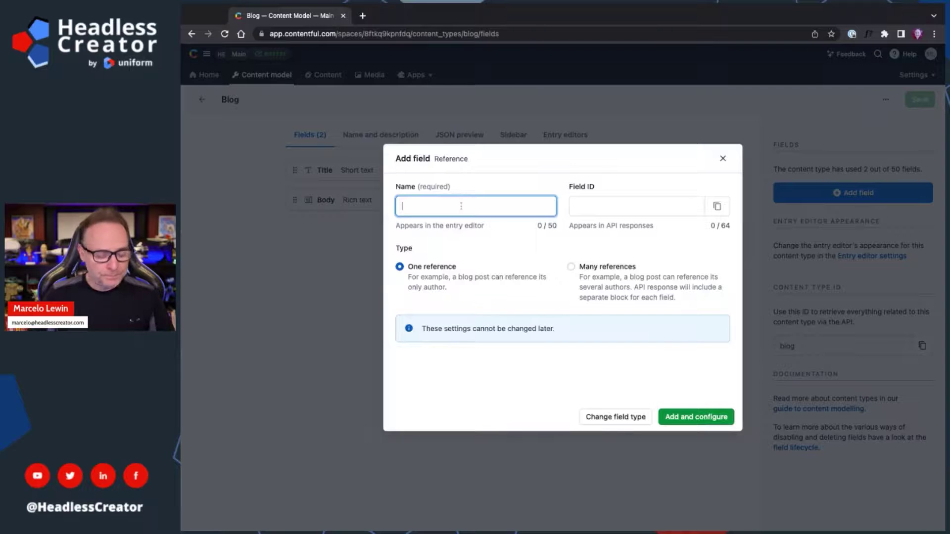
pyautogui.write('Image')
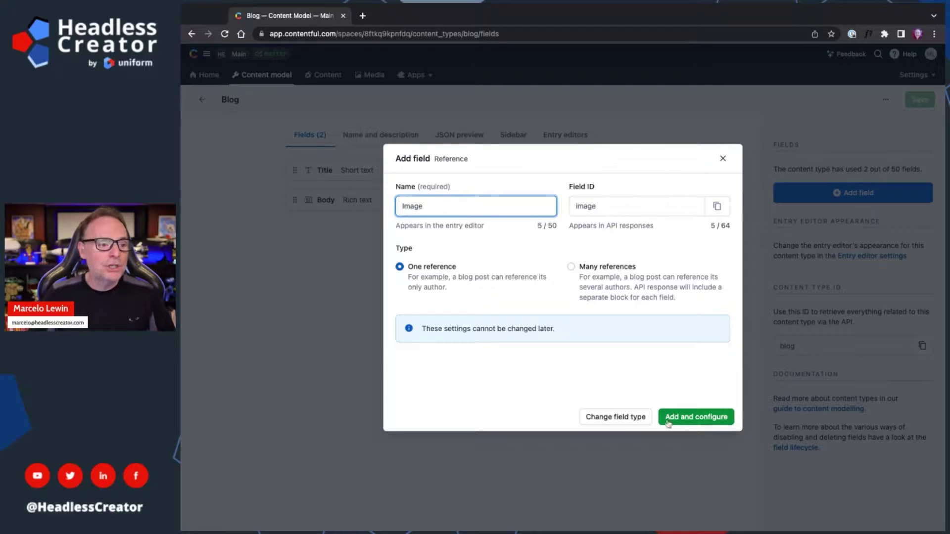
pyautogui.click(696, 417)
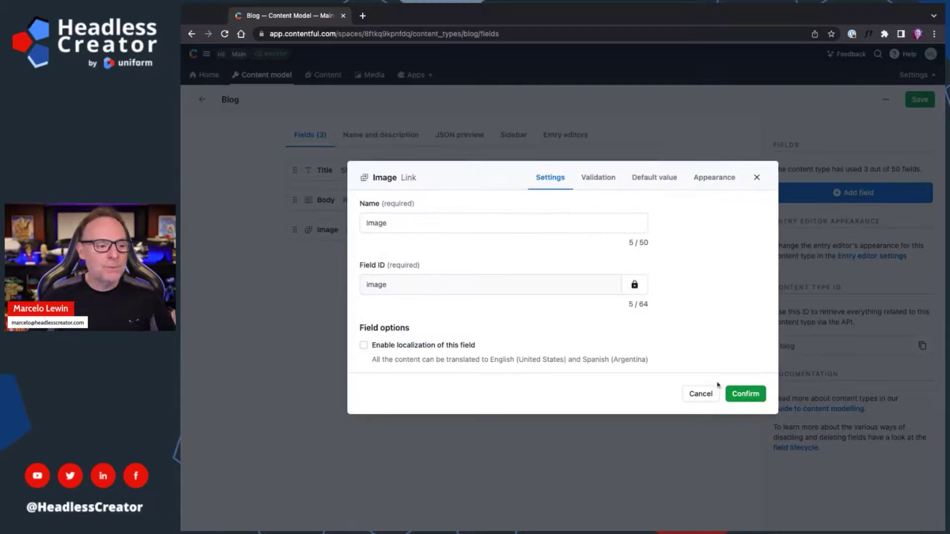
# Step: Restrict the Image reference field to accept only MediaAsset entries and save the Blog content type
pyautogui.click(597, 178)
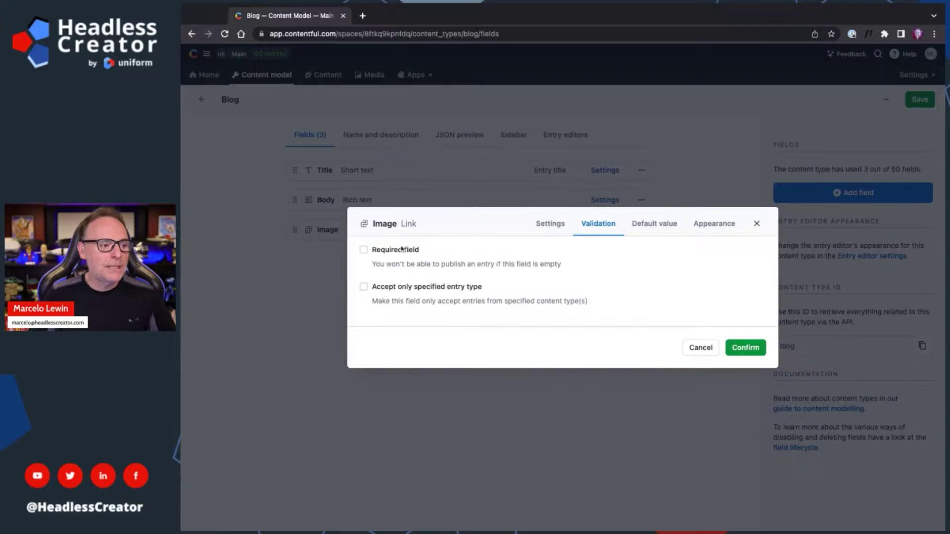
pyautogui.click(365, 288)
pyautogui.click(420, 291)
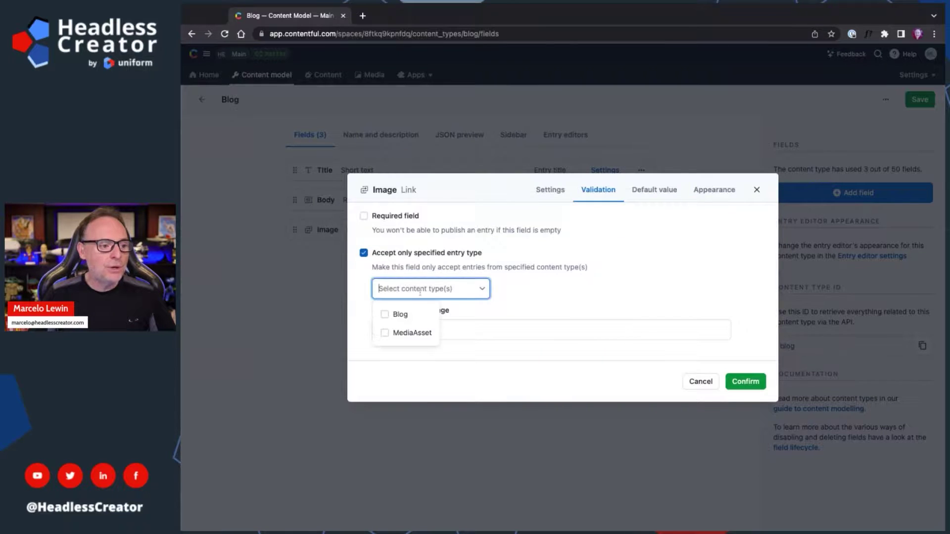
pyautogui.click(418, 332)
pyautogui.click(746, 395)
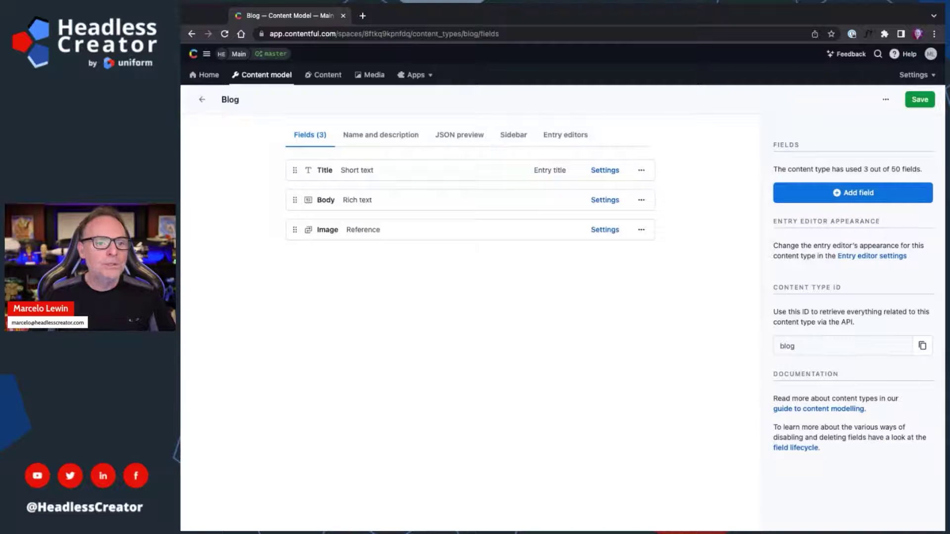
pyautogui.click(919, 100)
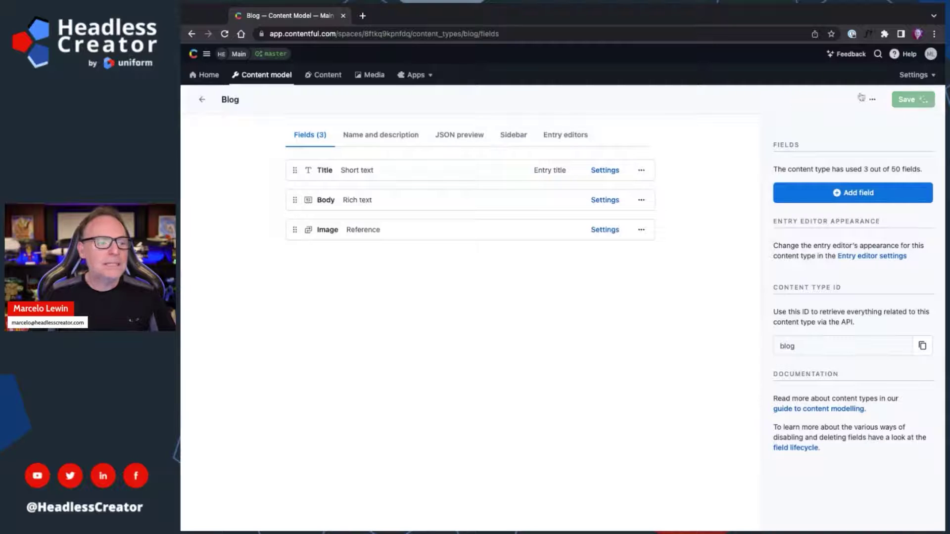
# Step: Clear the MediaAsset filter from the content list and link the existing Cute Dog entry in the Image field of Our First Blog
pyautogui.click(328, 75)
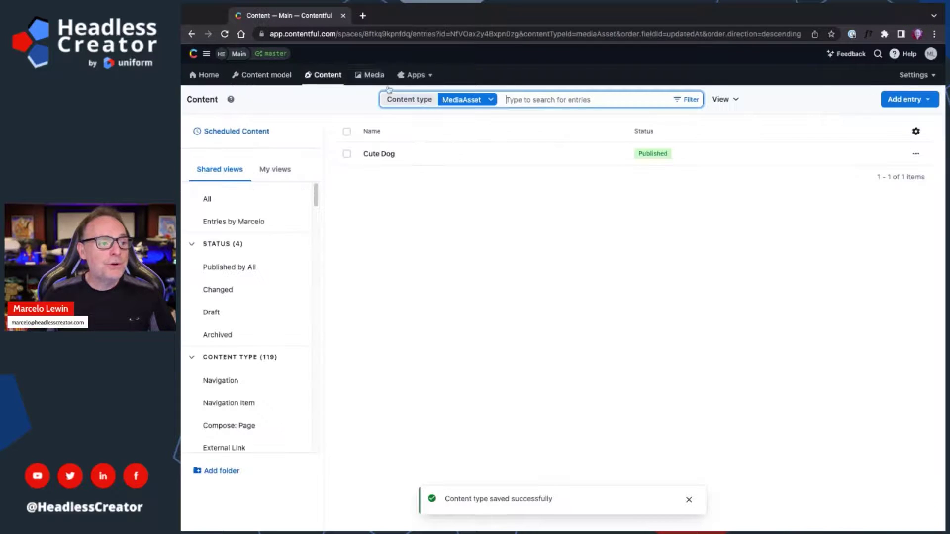
pyautogui.click(386, 155)
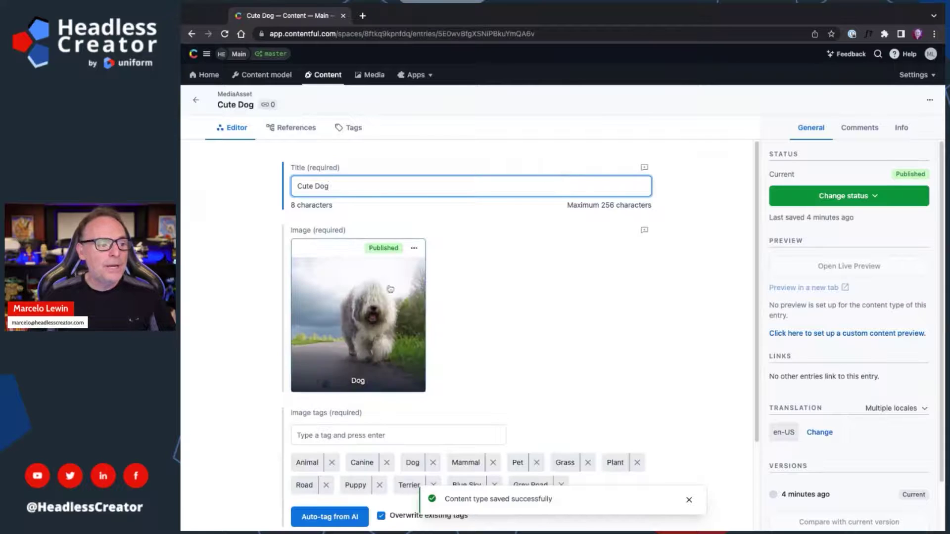
pyautogui.click(196, 100)
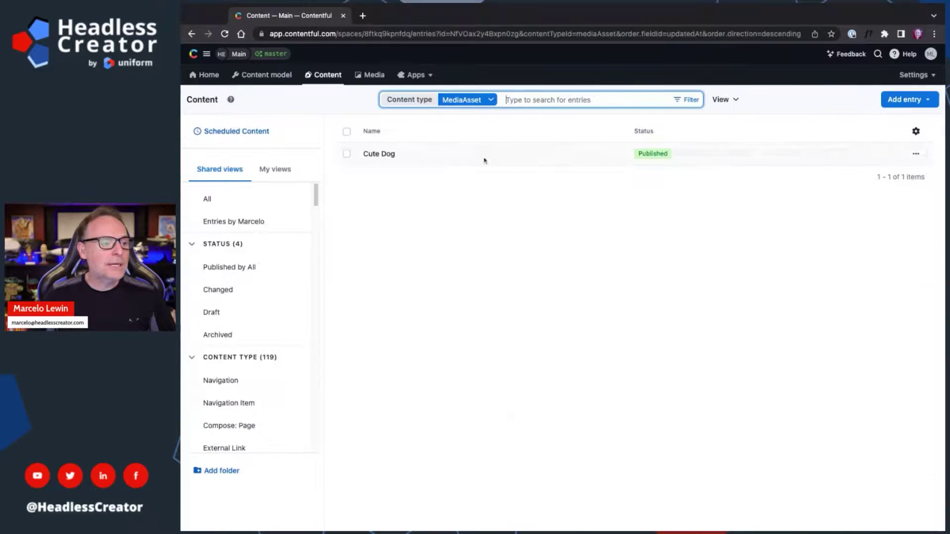
pyautogui.click(475, 101)
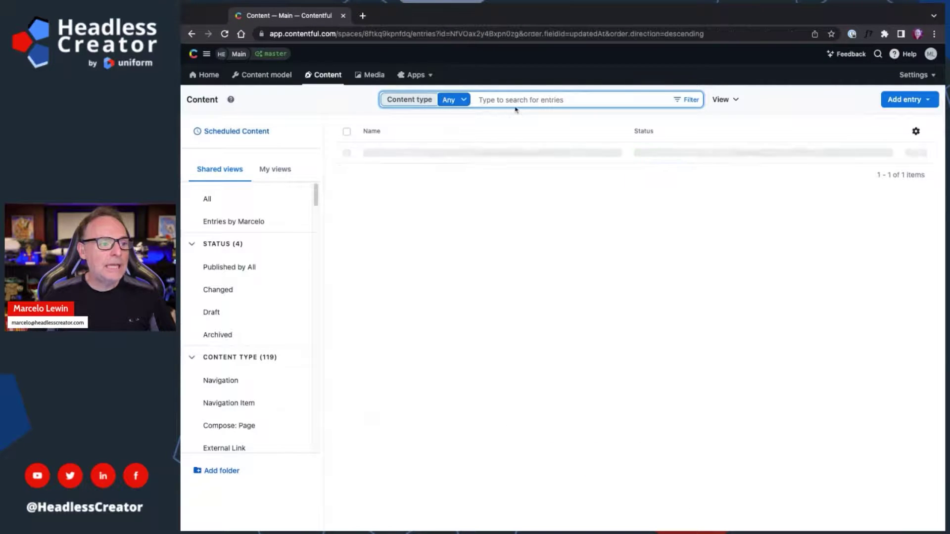
pyautogui.click(393, 172)
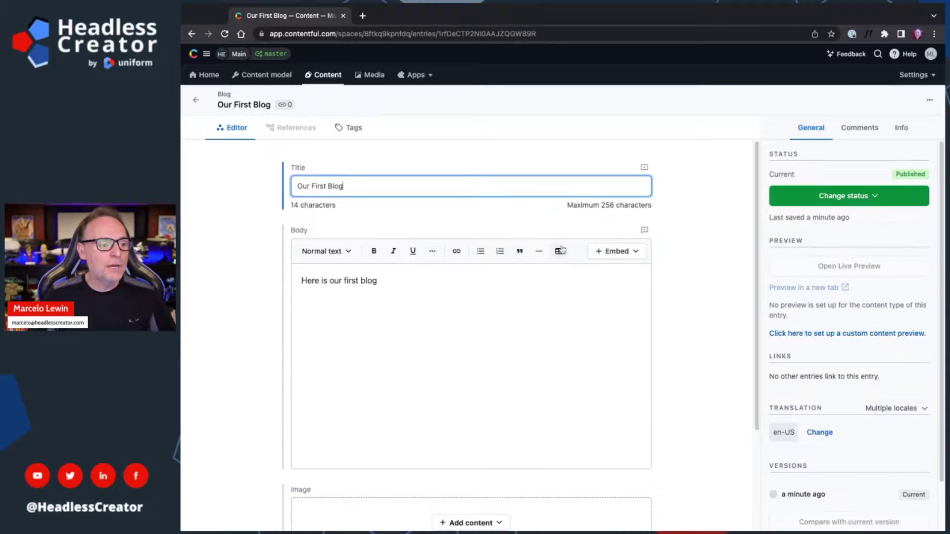
pyautogui.scroll(-3, 544, 234)
pyautogui.click(495, 390)
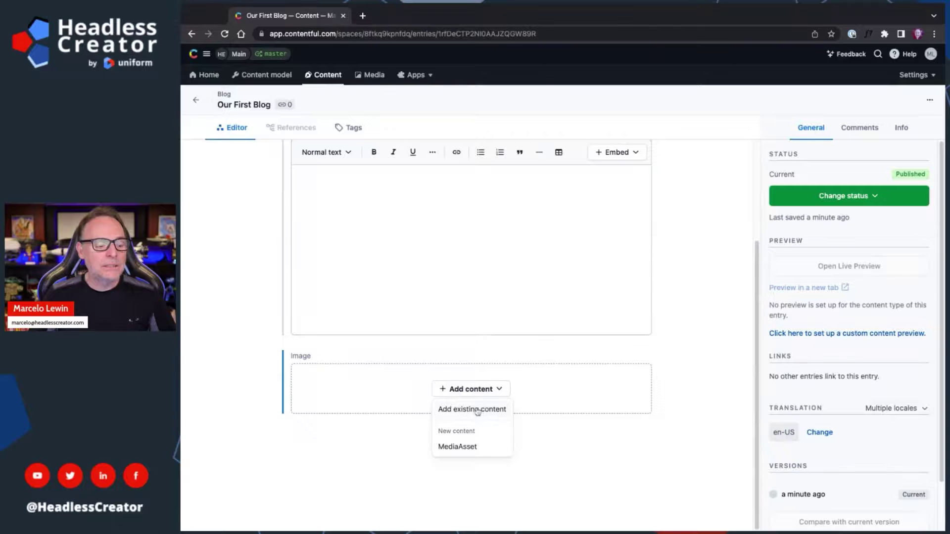
pyautogui.click(477, 410)
pyautogui.click(461, 198)
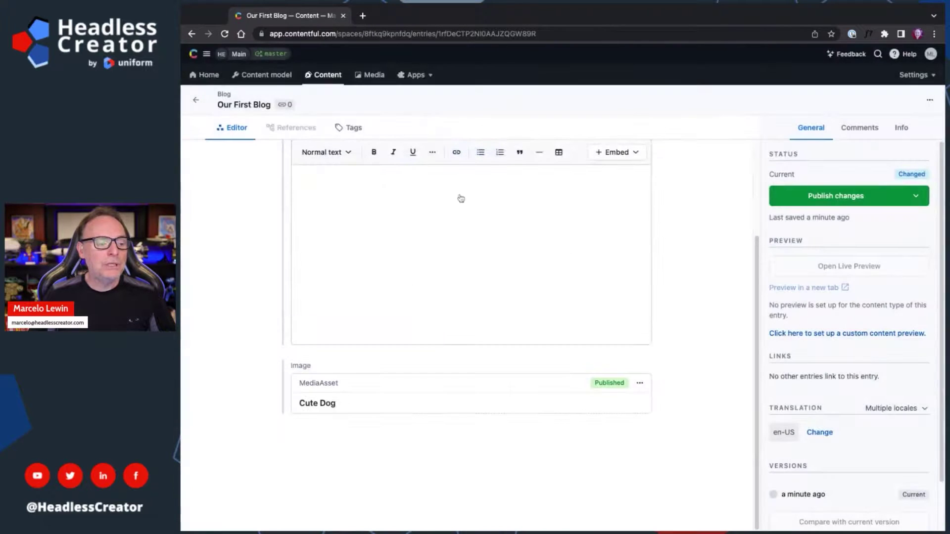
# Step: Inspect the linked Cute Dog entry's image and tags from Our First Blog and return to the content list
pyautogui.scroll(-2, 447, 431)
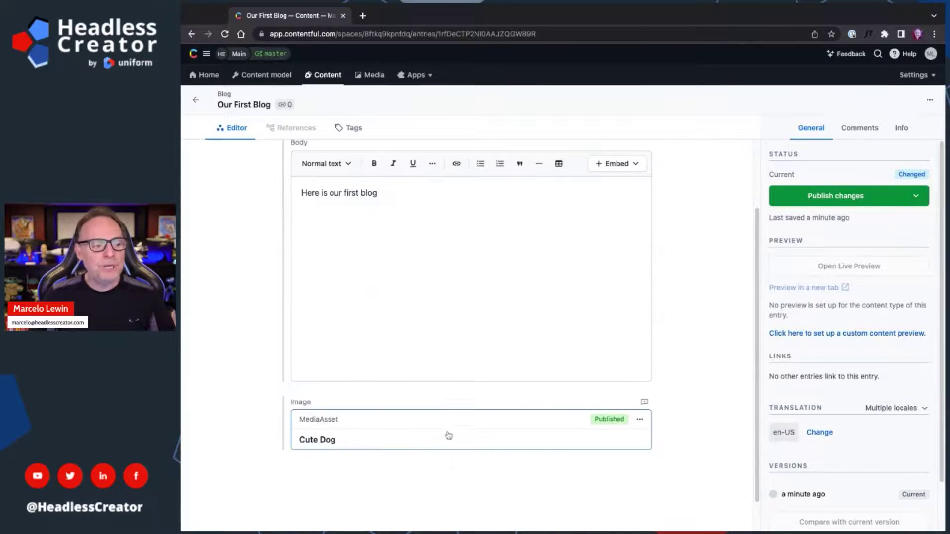
pyautogui.click(450, 424)
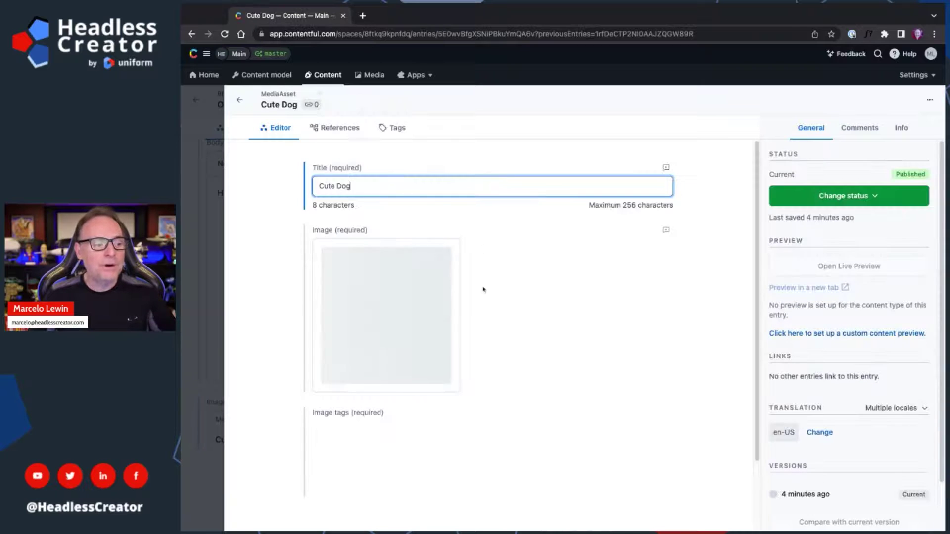
pyautogui.scroll(-2, 480, 347)
pyautogui.scroll(3, 478, 410)
pyautogui.click(239, 99)
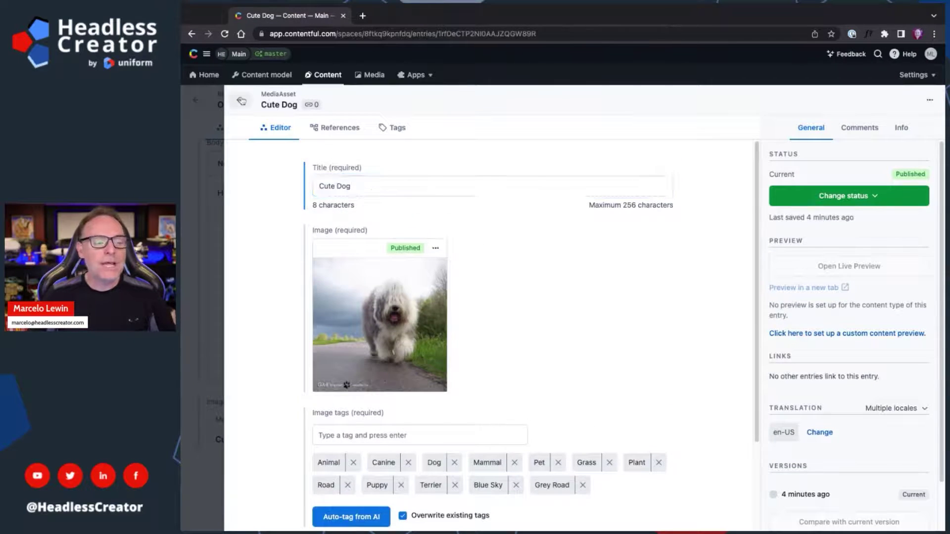
pyautogui.click(196, 103)
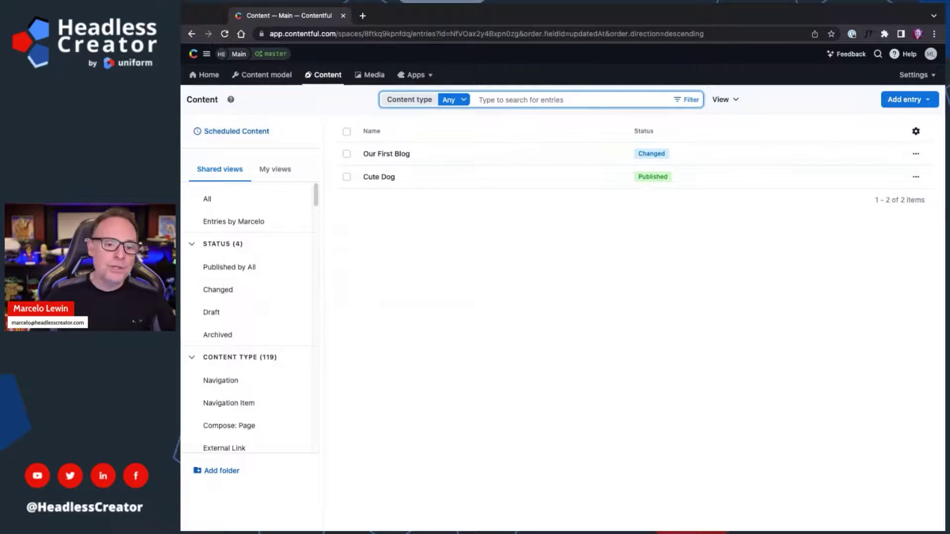
# Step: Open the MediaAsset content type in the content model and review its fields
pyautogui.click(838, 307)
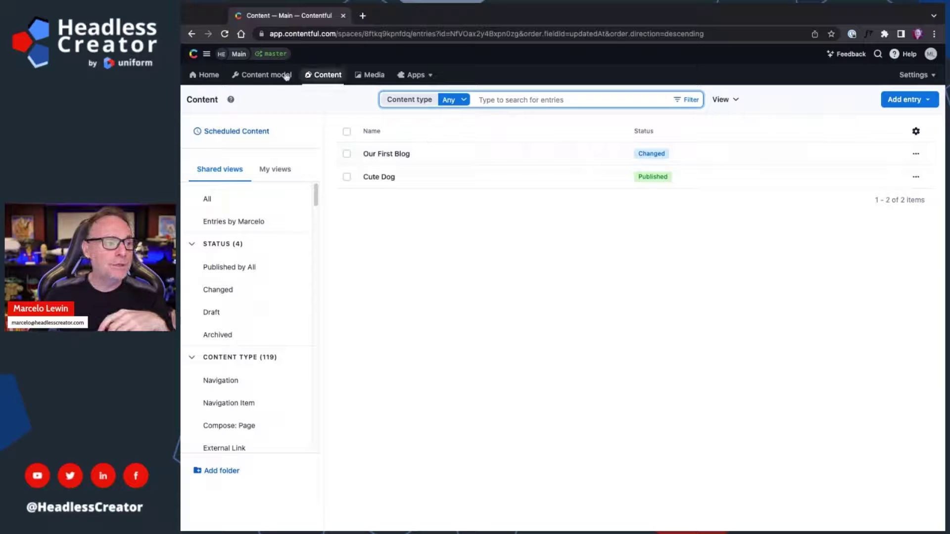
pyautogui.click(268, 74)
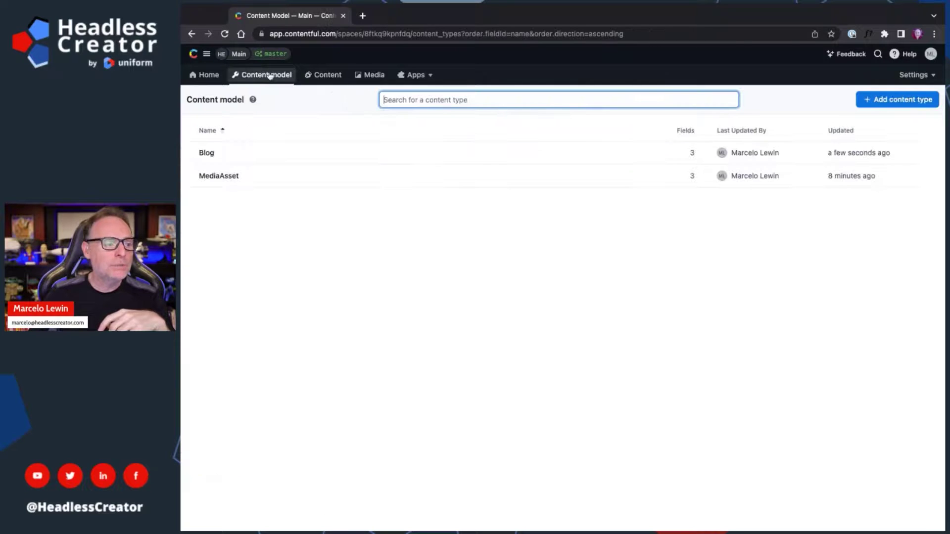
pyautogui.click(230, 175)
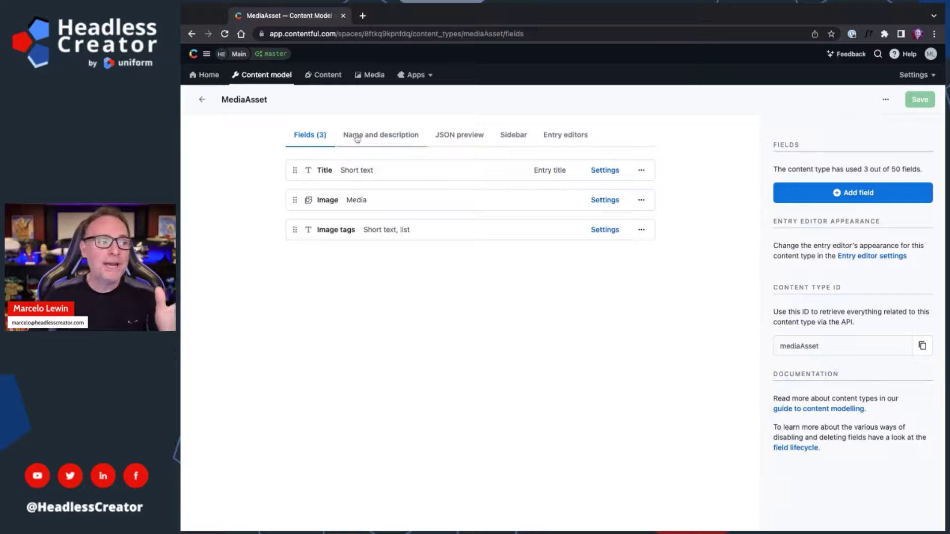
# Step: Uninstall the AI Image Tagging app from the installed apps without giving a reason
pyautogui.click(426, 76)
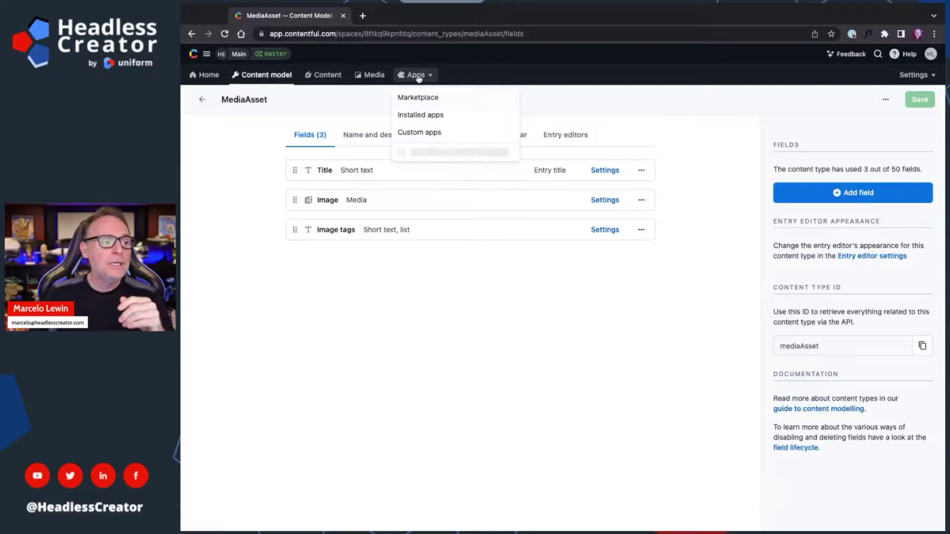
pyautogui.click(422, 98)
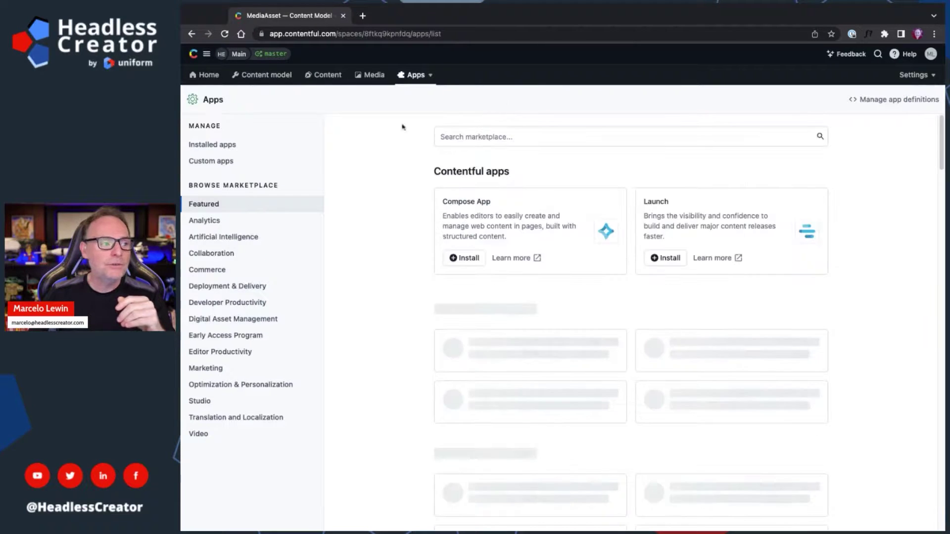
pyautogui.click(242, 146)
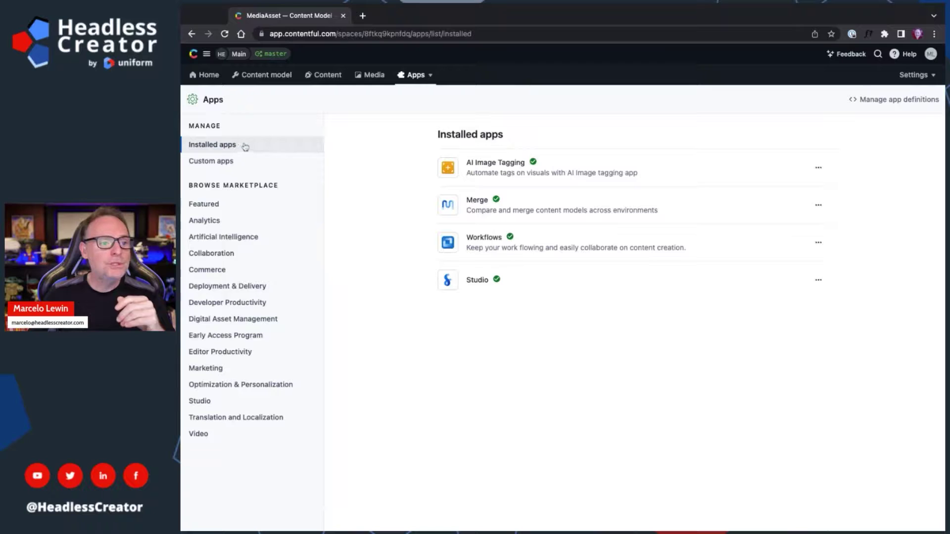
pyautogui.click(818, 168)
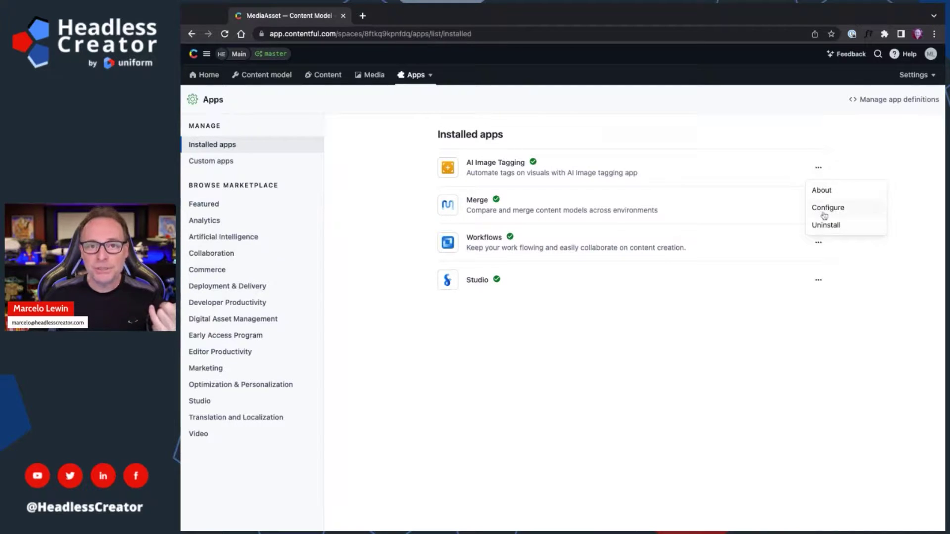
pyautogui.click(831, 225)
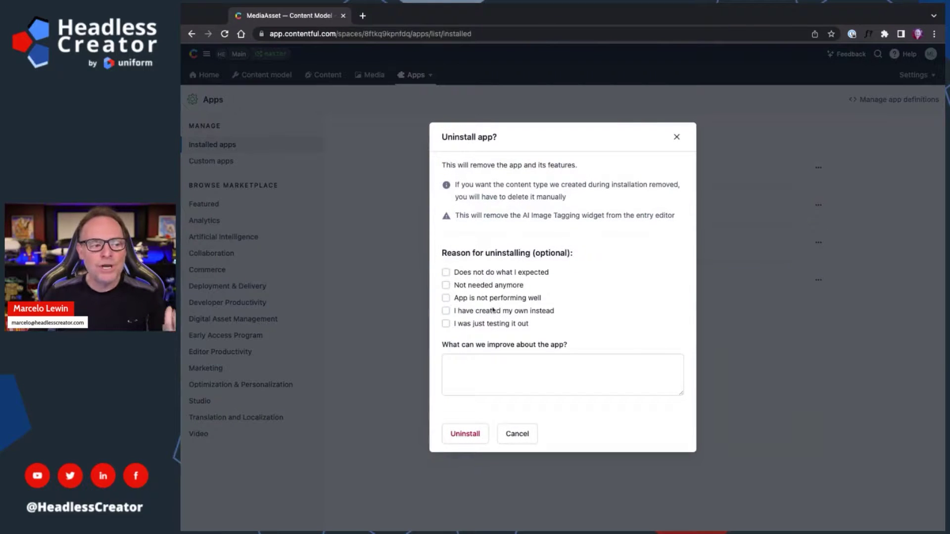
pyautogui.click(472, 435)
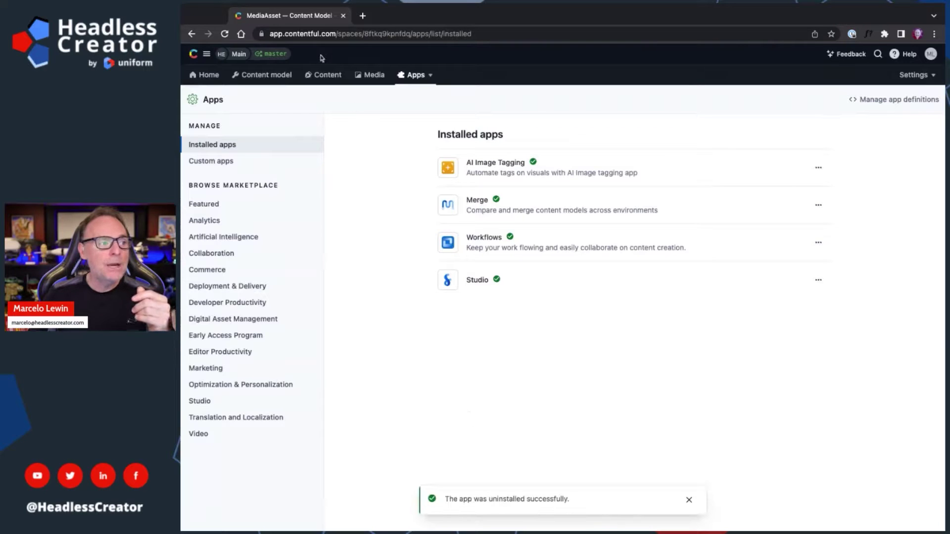
# Step: Open the Our First Blog entry and check its fields and linked image after the app's removal
pyautogui.click(323, 75)
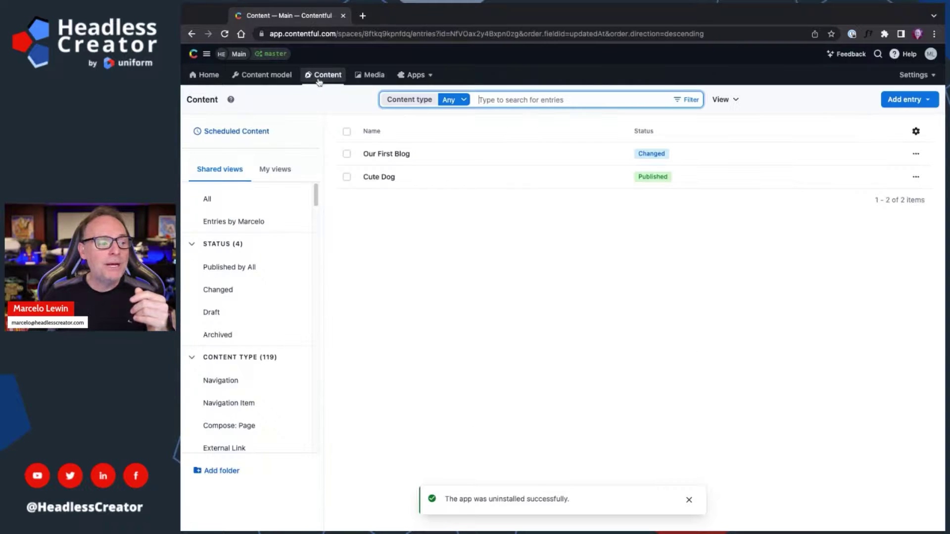
pyautogui.click(410, 154)
pyautogui.scroll(-3, 674, 267)
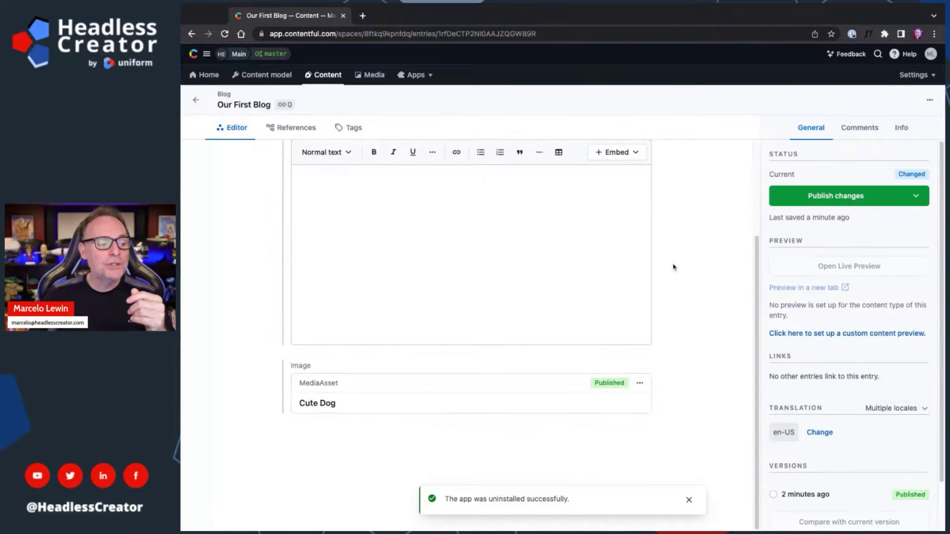
pyautogui.scroll(2, 389, 400)
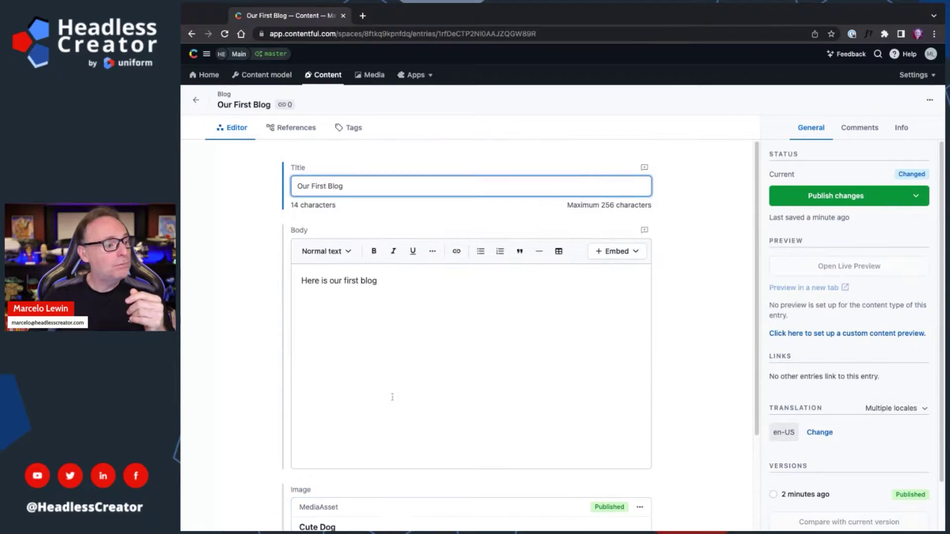
# Step: Open the Cute Dog entry, reload the page and examine its Image tags field without the tagging app
pyautogui.click(324, 75)
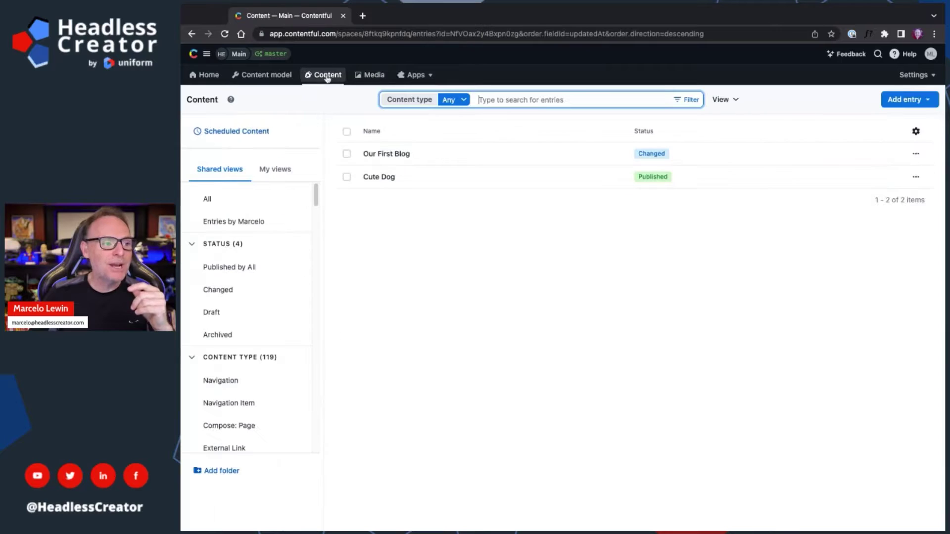
pyautogui.click(384, 178)
pyautogui.scroll(-5, 663, 208)
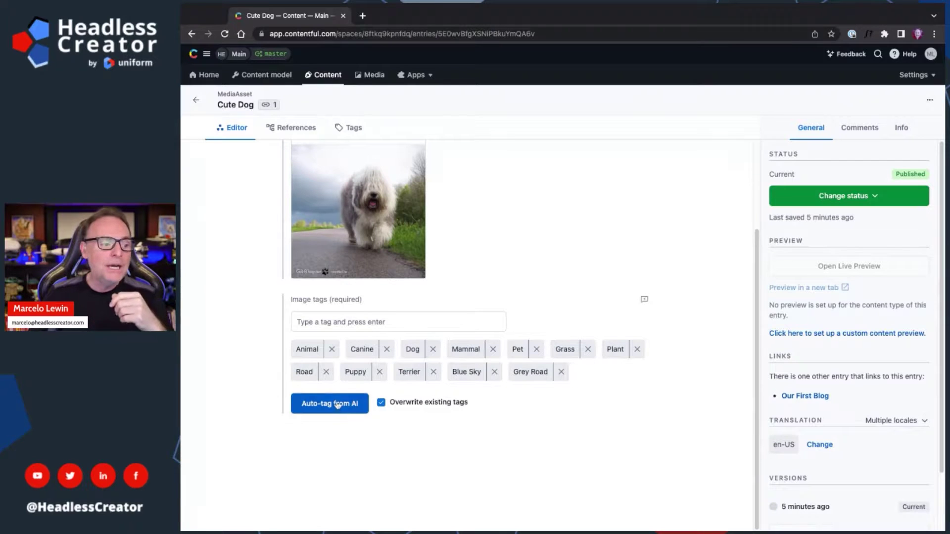
pyautogui.click(225, 34)
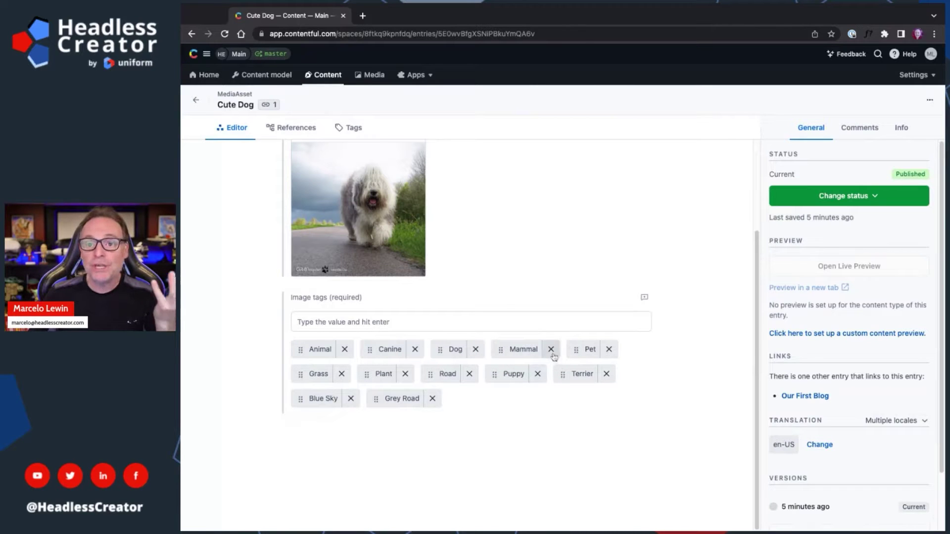
pyautogui.scroll(3, 565, 356)
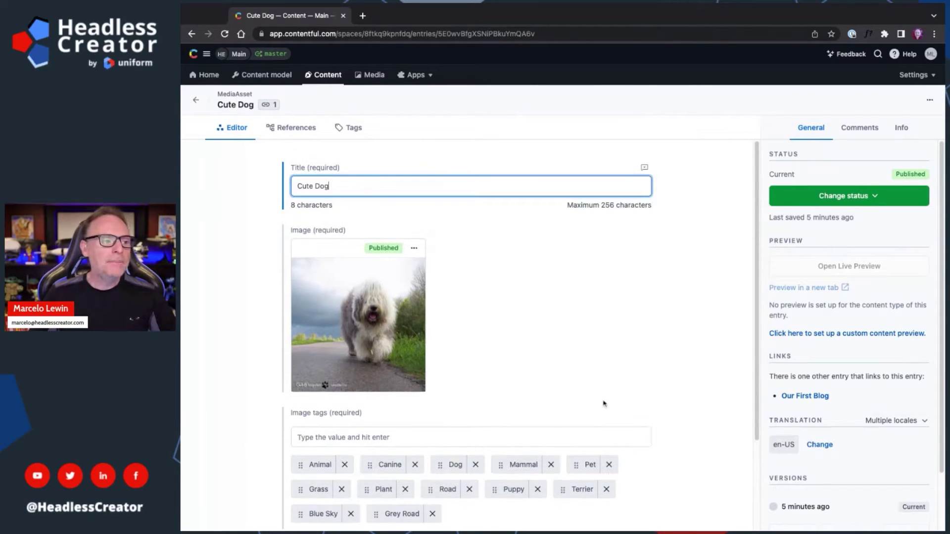